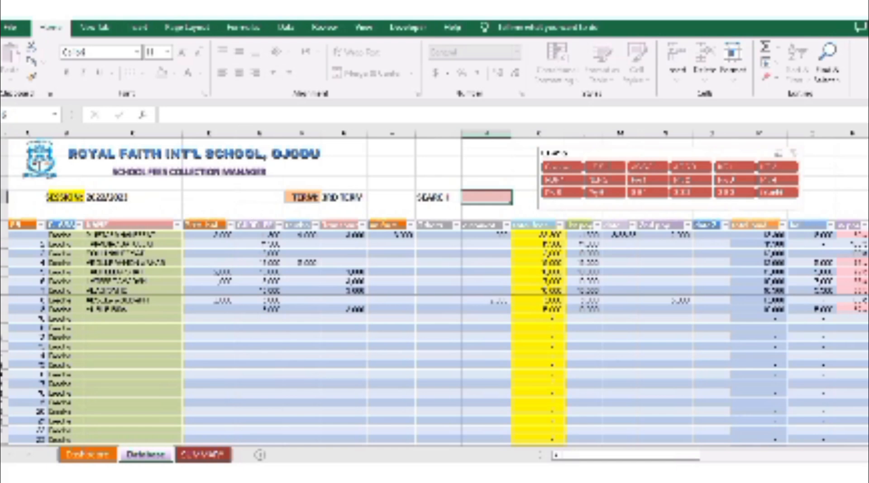
- Look over the Dashboard charts and the fee totals by class on the SUMMARY sheet
click(365, 25)
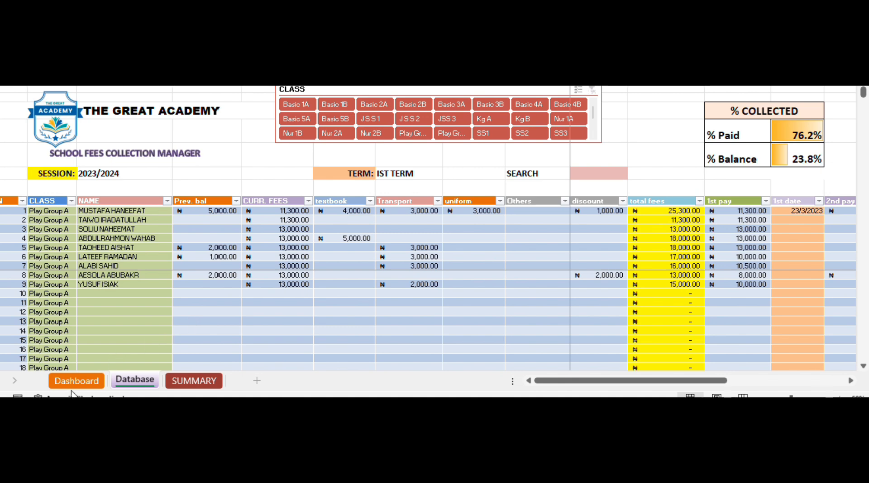
click(77, 382)
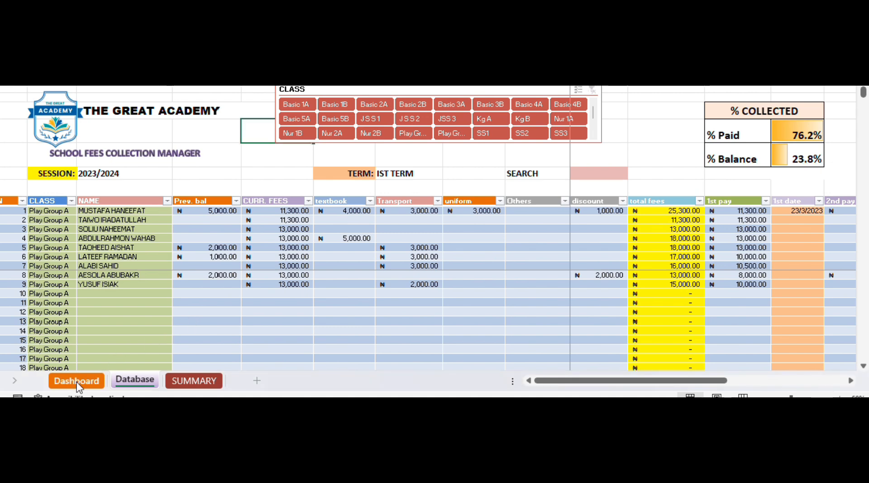
click(77, 382)
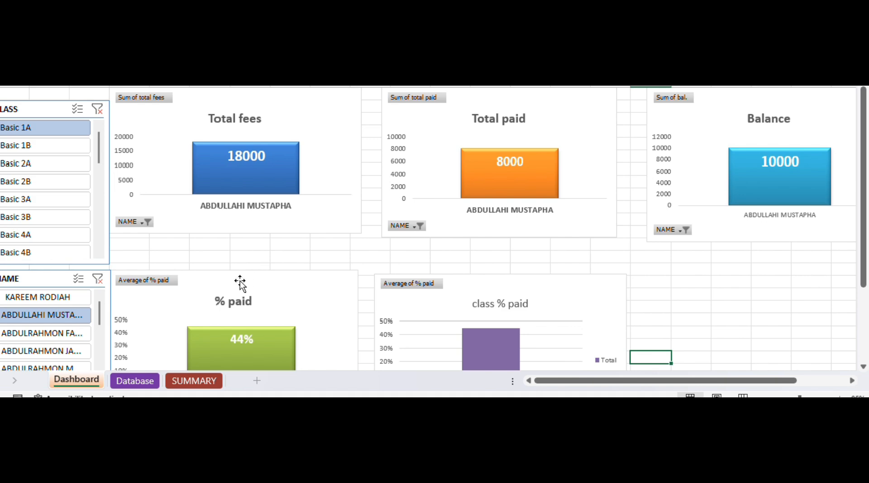
click(195, 381)
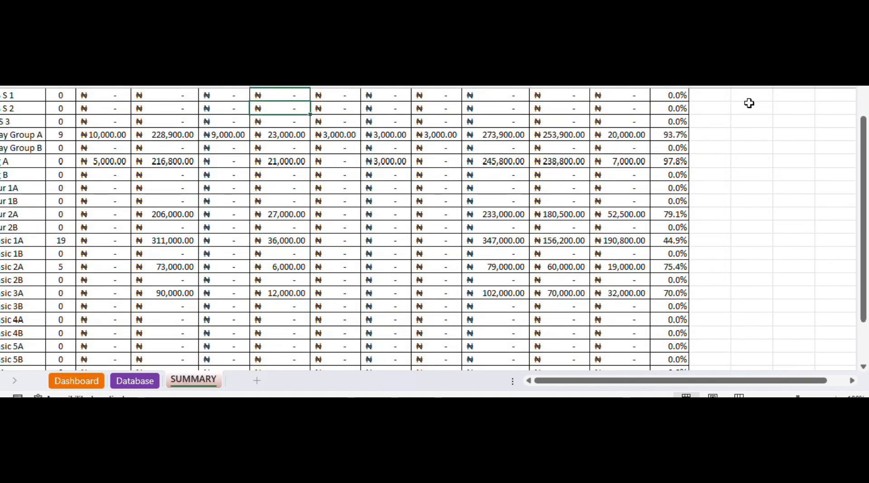
scroll(864, 87, up, 1)
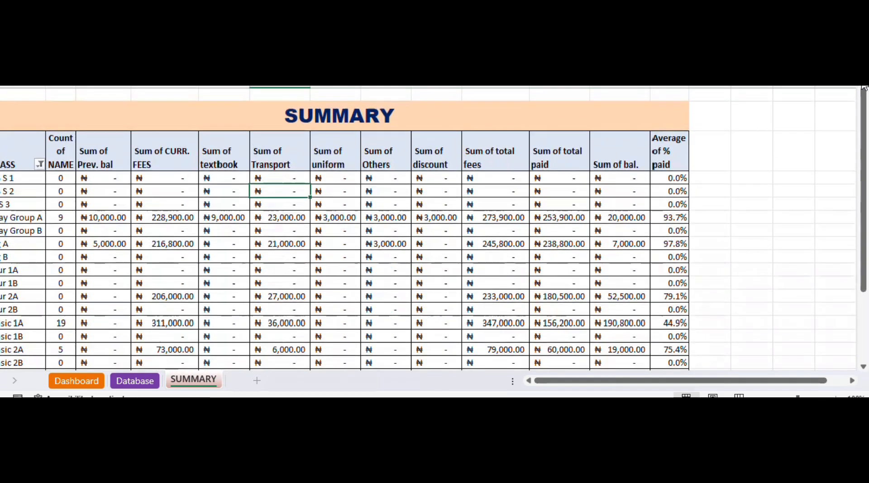
mouse_move(490, 187)
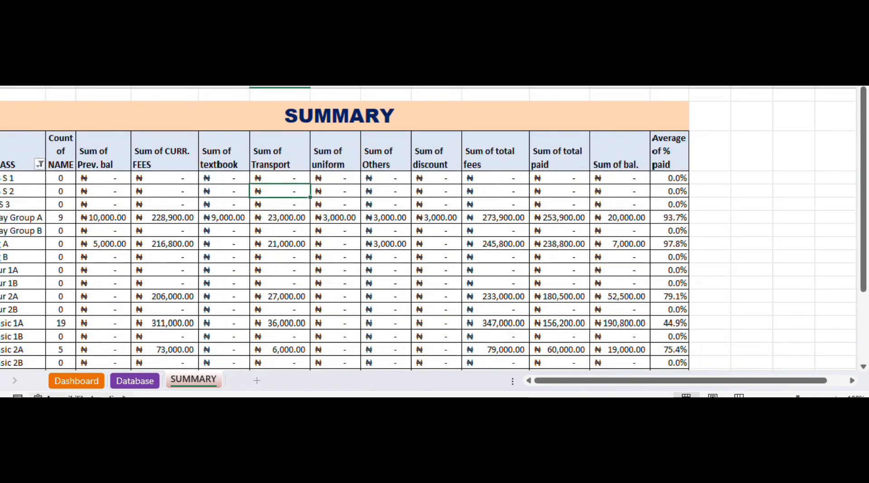
- Examine the Database sheet's columns, from the fee items through the five payments and dates to total paid, balance and % paid
click(134, 380)
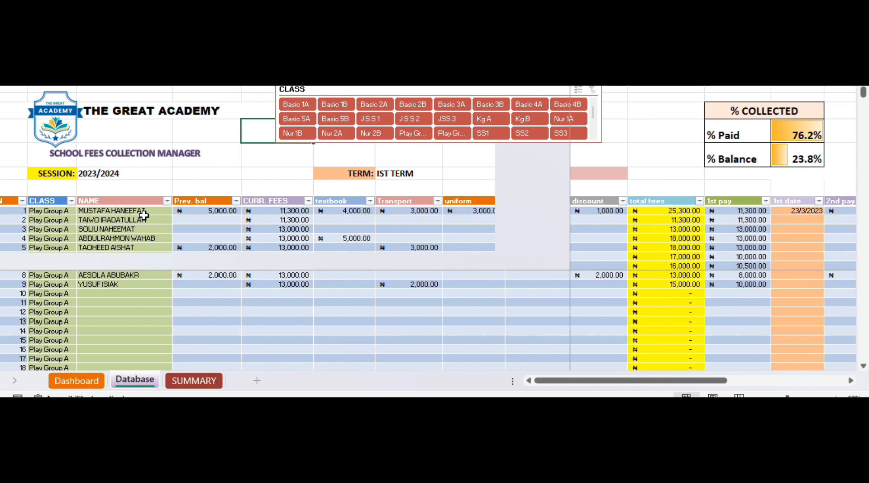
click(470, 184)
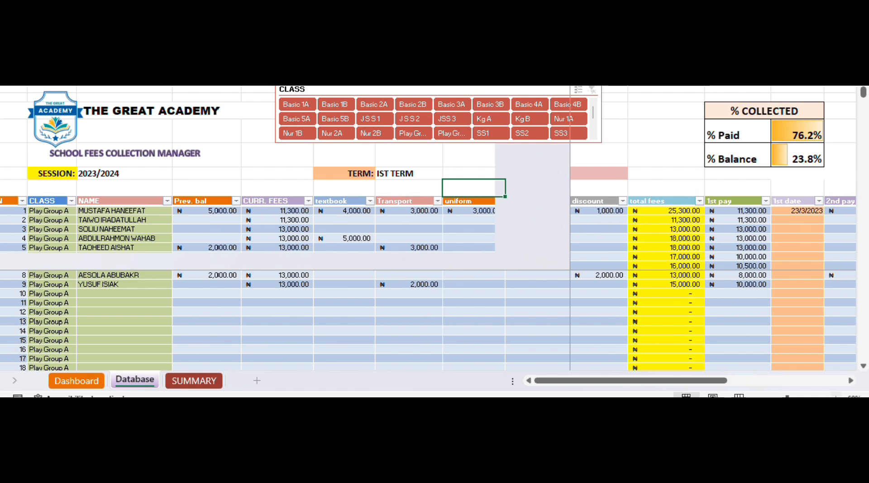
click(851, 381)
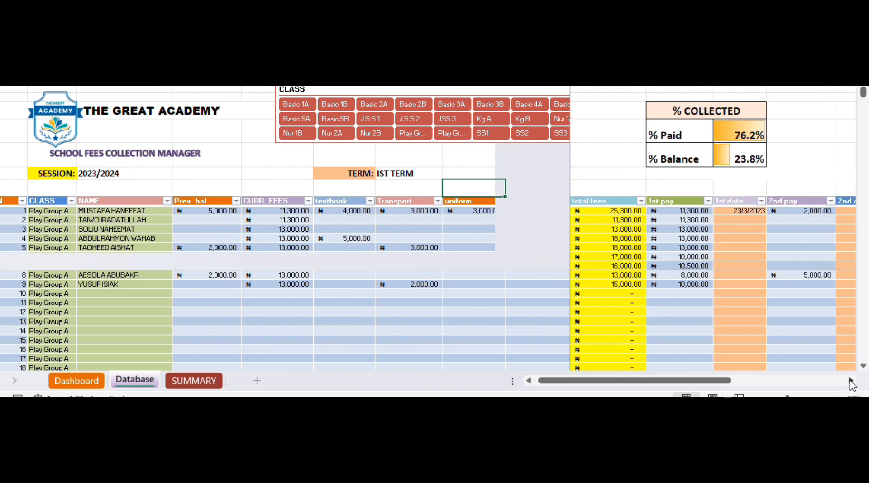
click(851, 381)
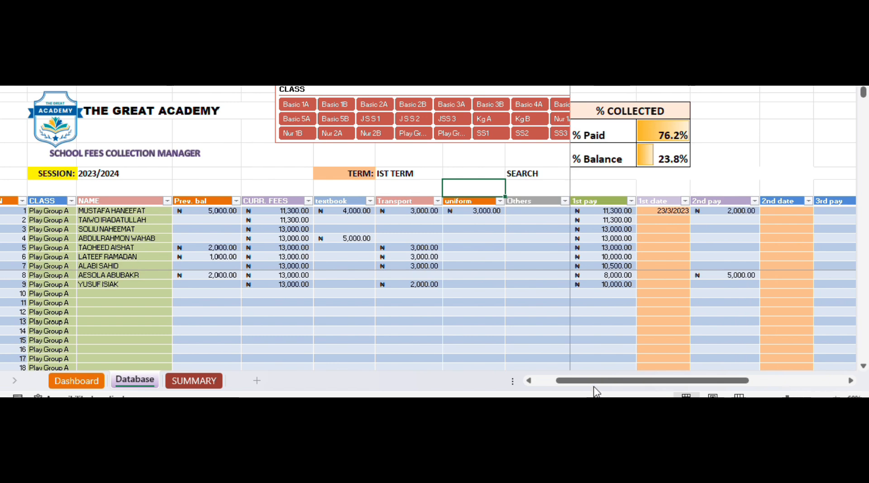
click(529, 381)
click(529, 381)
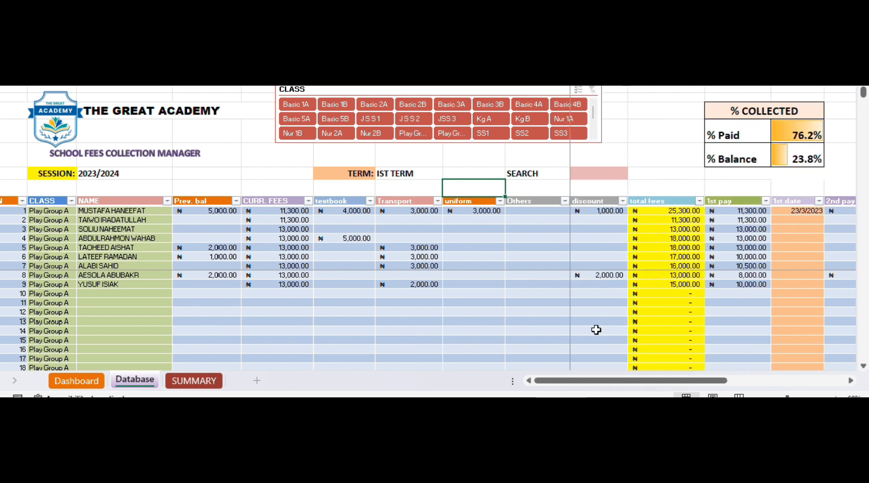
click(851, 381)
click(851, 381)
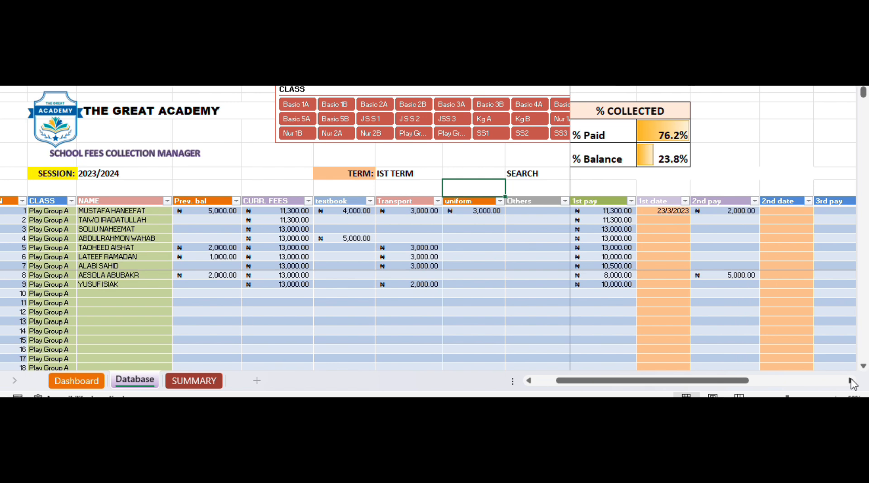
click(851, 380)
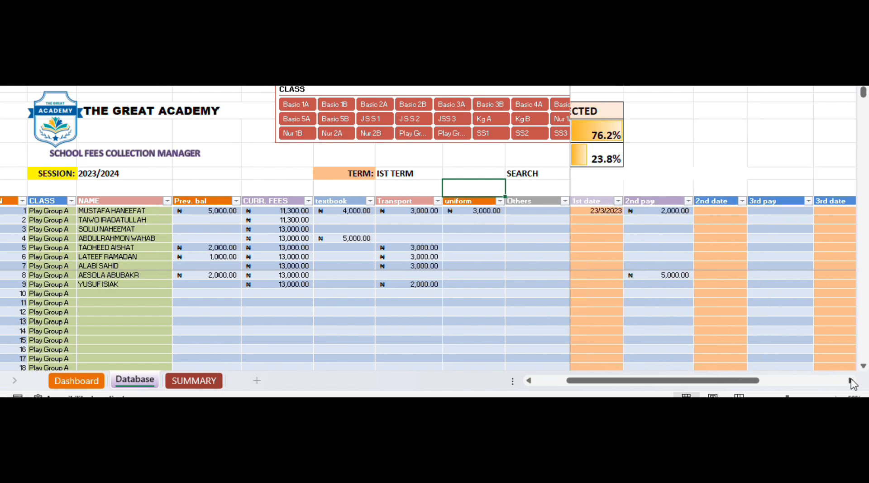
click(852, 382)
click(852, 382)
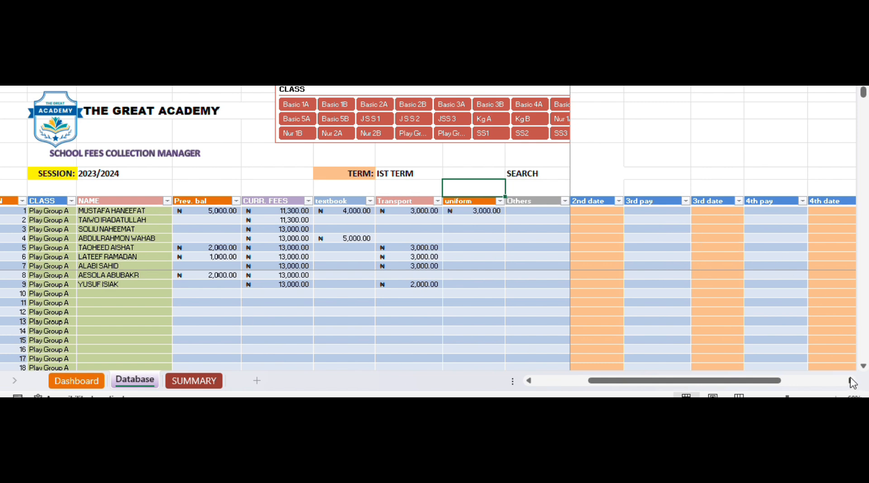
click(851, 381)
click(851, 381)
click(852, 381)
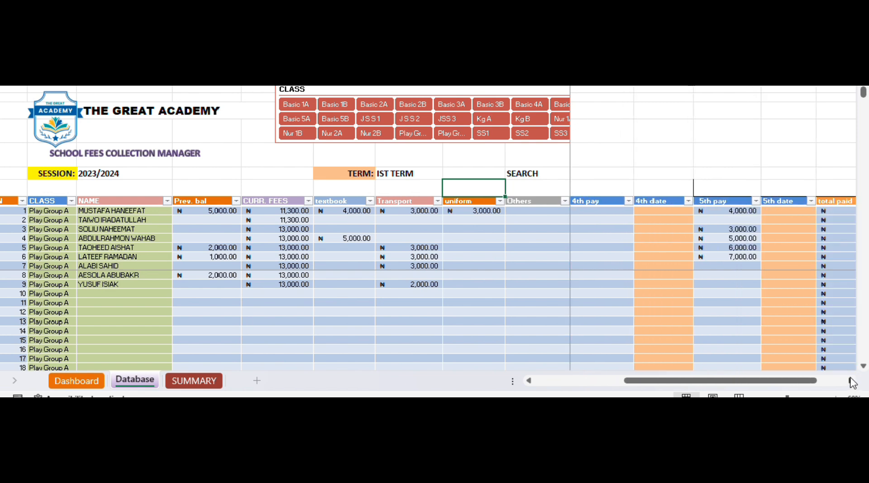
click(852, 381)
click(852, 381)
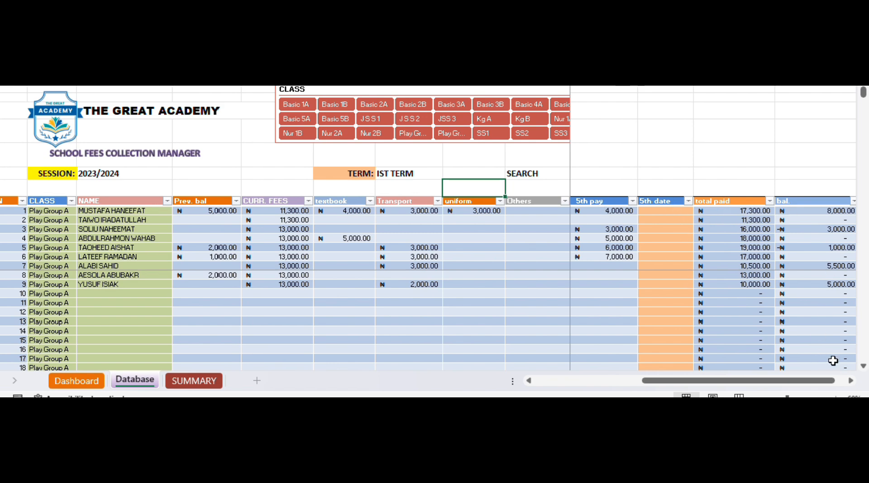
click(851, 384)
click(851, 381)
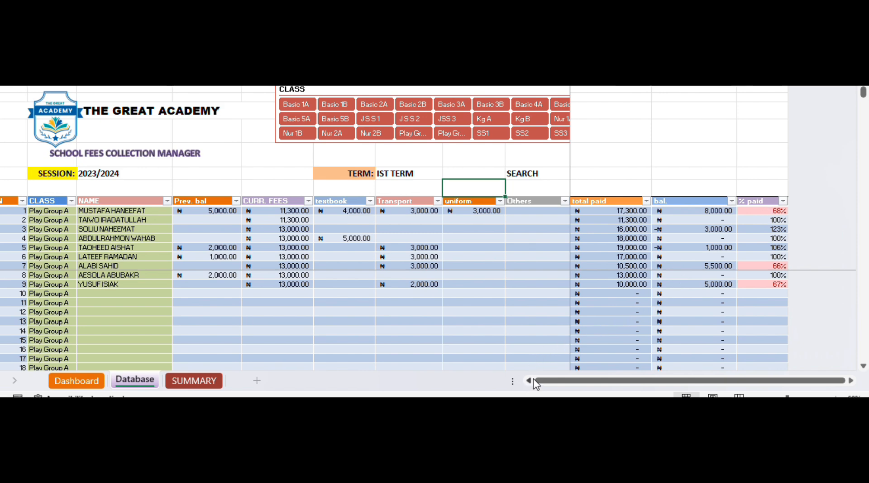
drag(530, 382, 530, 382)
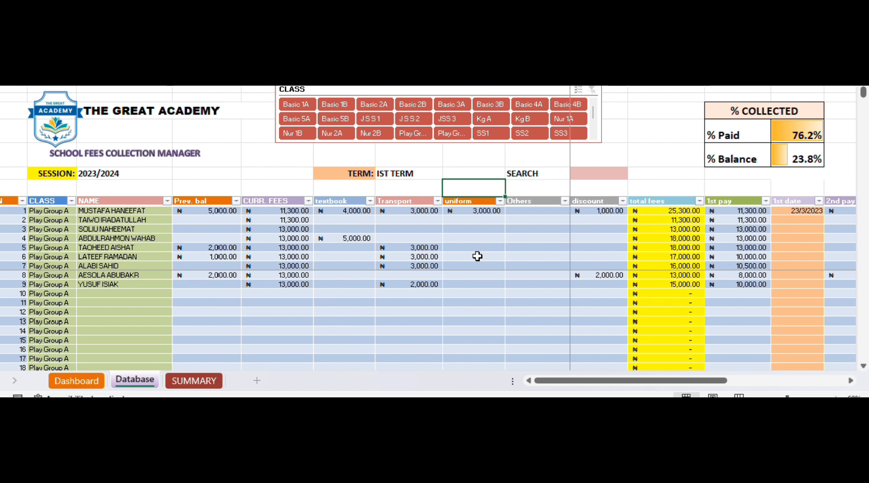
- Review the SUMMARY table of fees, payments and balances by class down to the Grand Total row
click(200, 380)
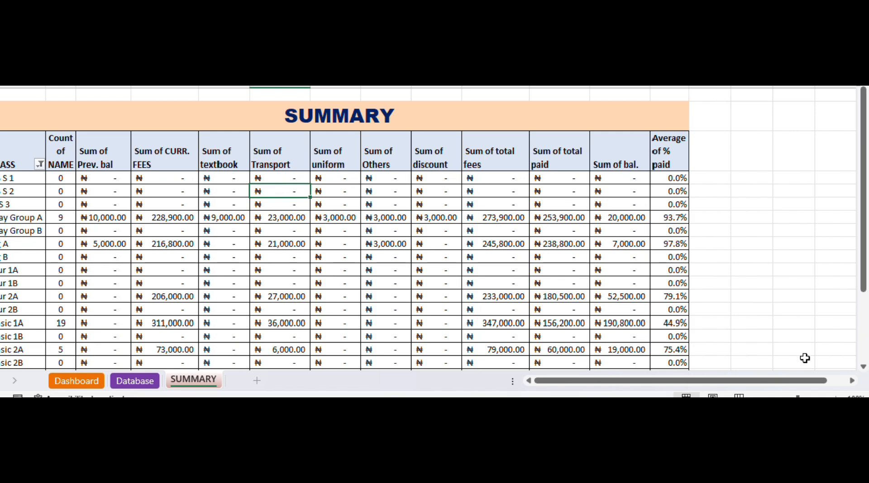
click(864, 366)
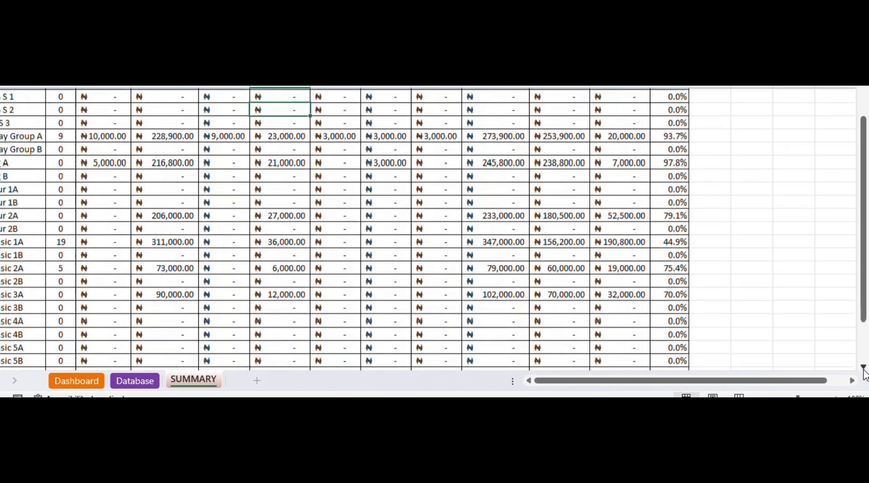
scroll(864, 370, down, 3)
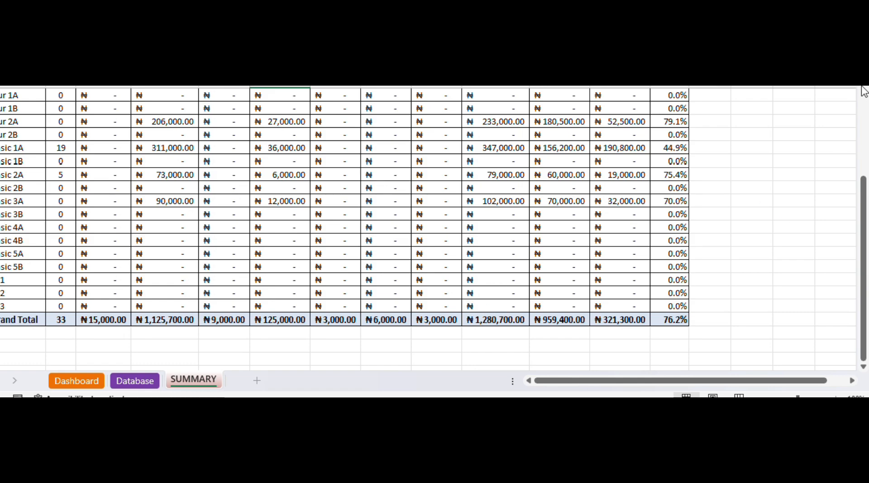
scroll(852, 135, up, 5)
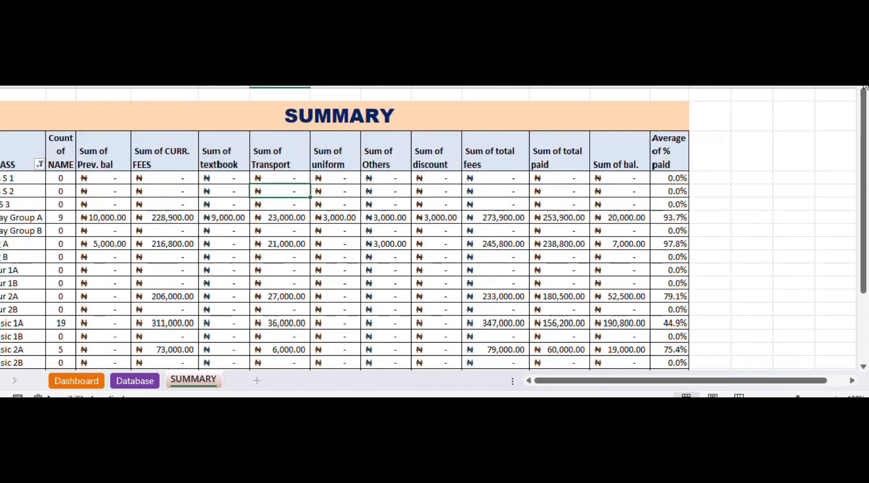
- Examine the Dashboard's total fees, total paid, balance, % paid and class % paid charts
click(93, 379)
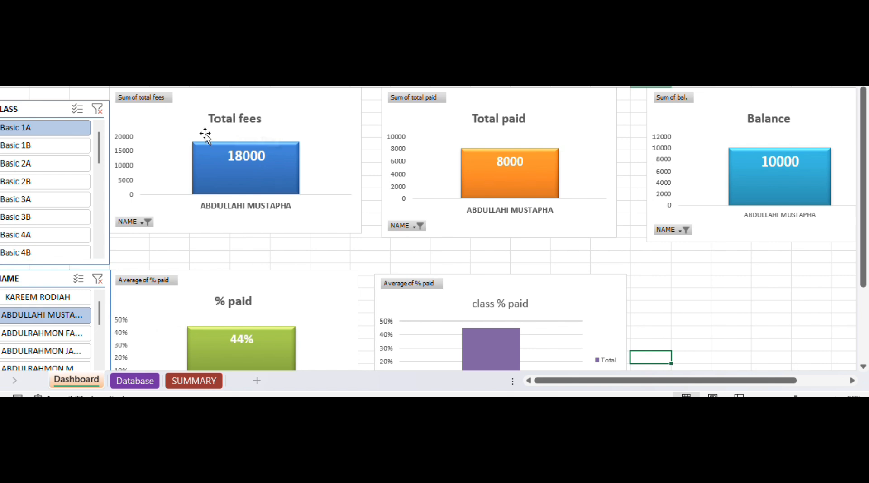
mouse_move(245, 190)
mouse_move(791, 174)
mouse_move(504, 336)
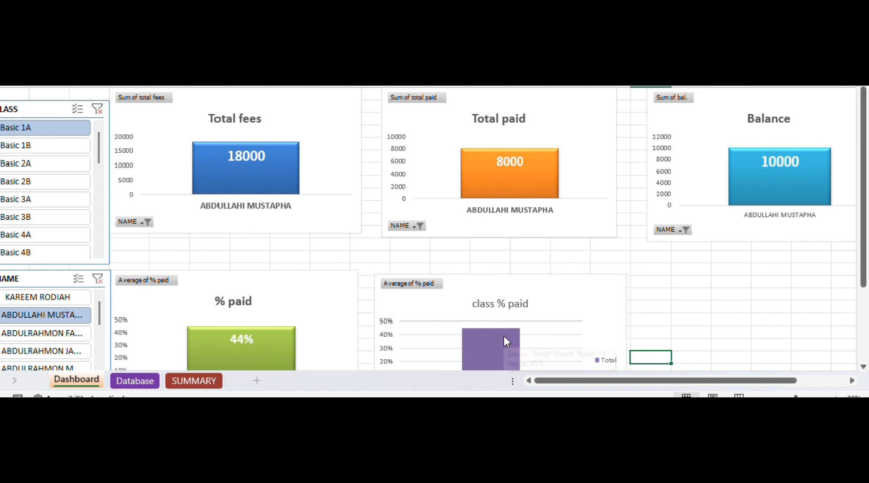
click(863, 367)
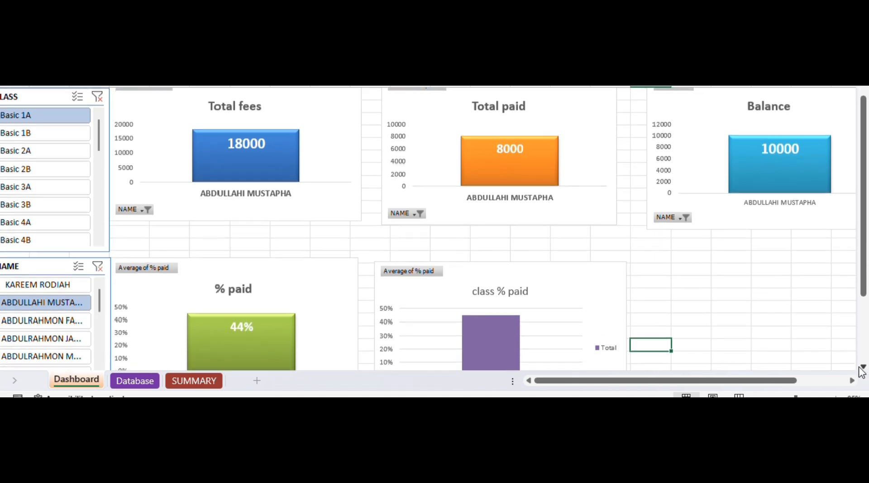
click(863, 367)
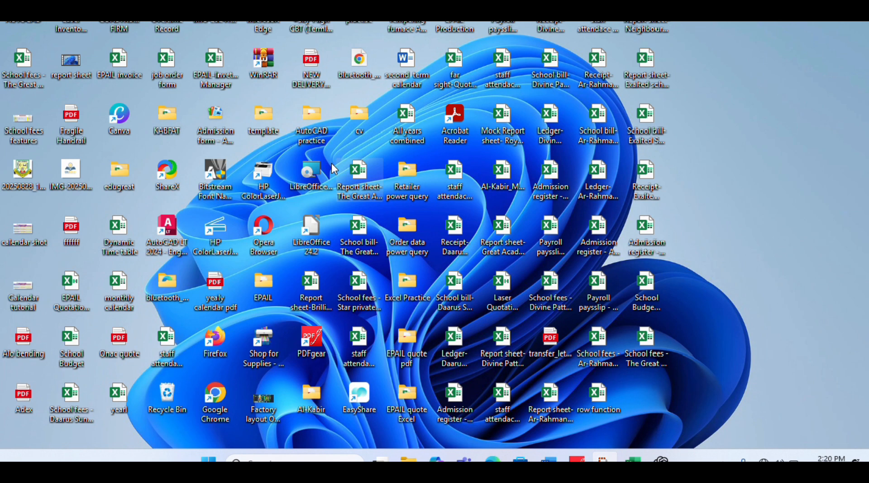
- Duplicate the "School fees - The Great Academy" workbook file on the desktop
click(31, 65)
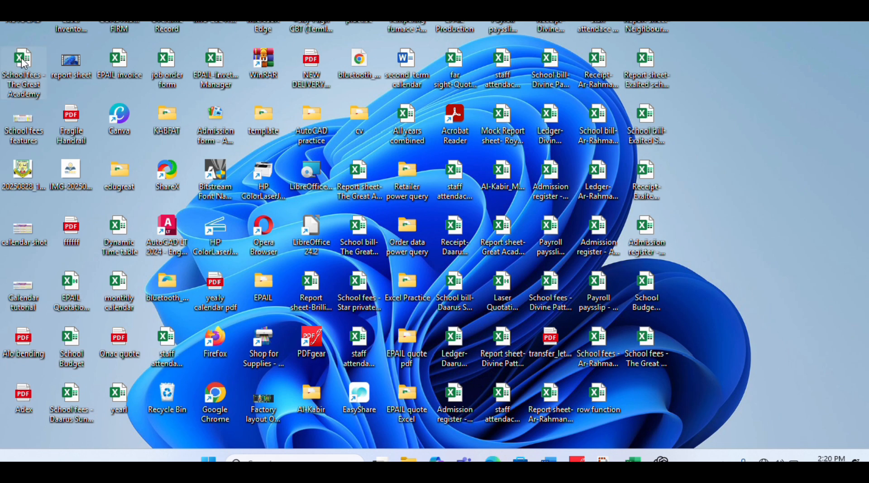
click(644, 389)
key(ctrl+v)
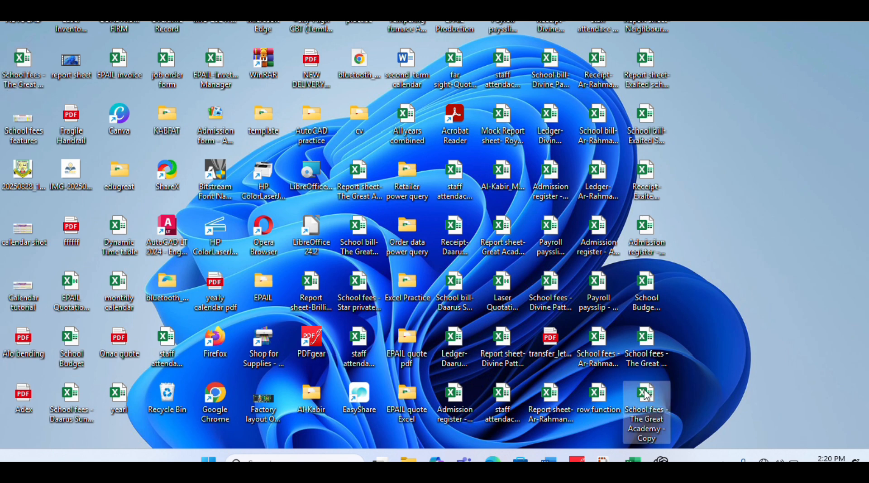
- Rename the copied workbook file as "School fees - The Great Academy - second term"
click(659, 441)
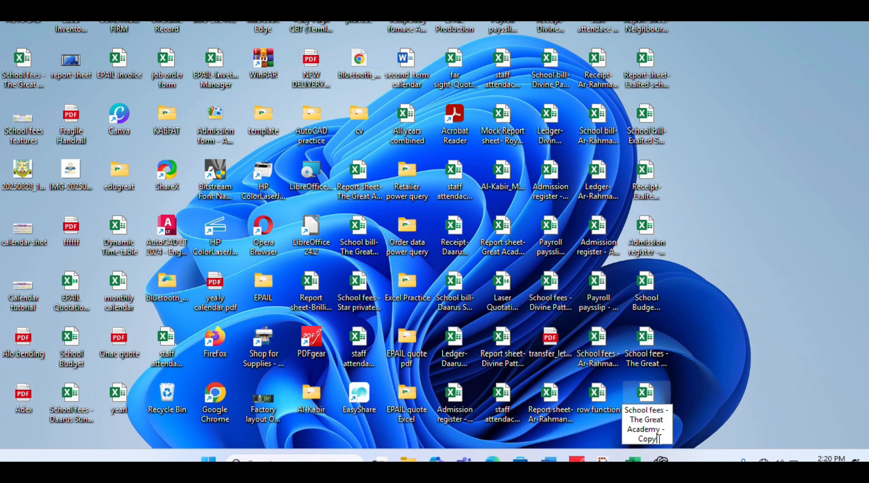
key(BackSpace)
key(BackSpace)
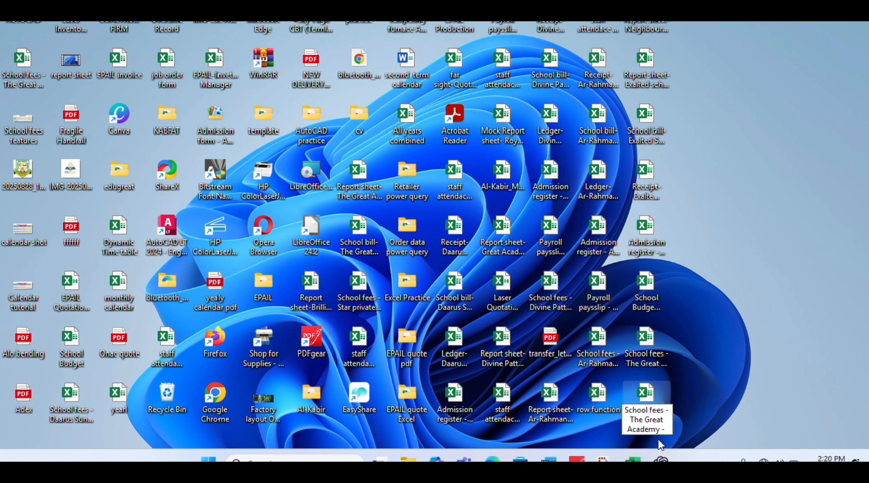
text(secon)
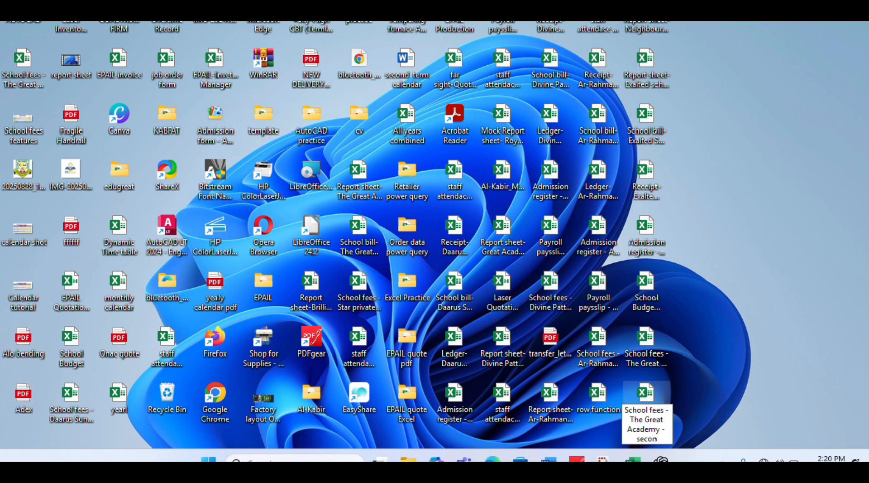
text(d term)
key(Return)
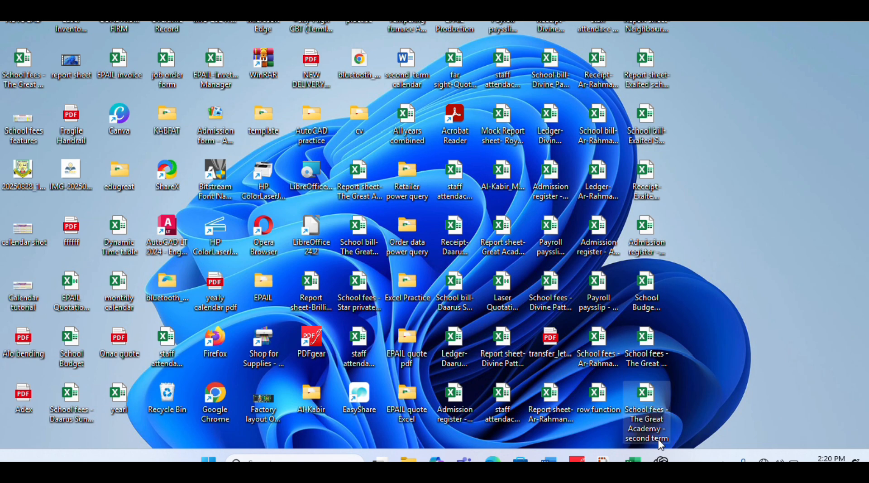
- Open the renamed second term workbook and set its session to 2024/2025 on the Database sheet
double_click(648, 398)
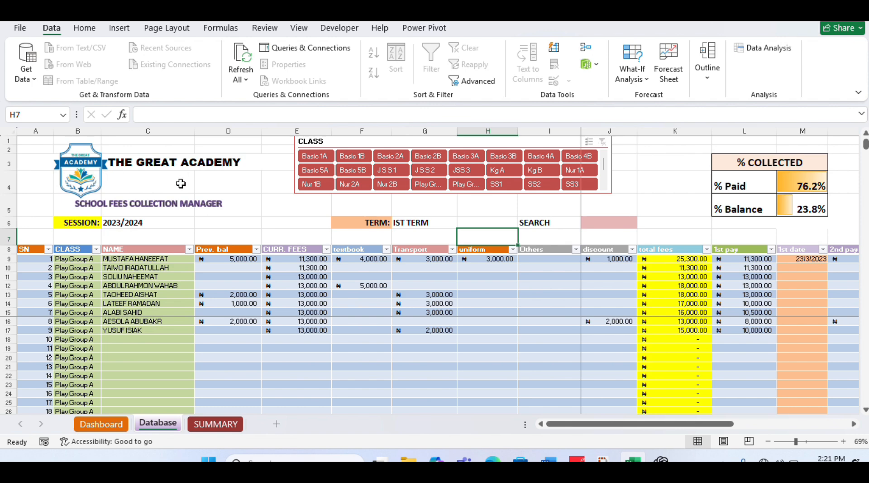
click(142, 220)
double_click(142, 221)
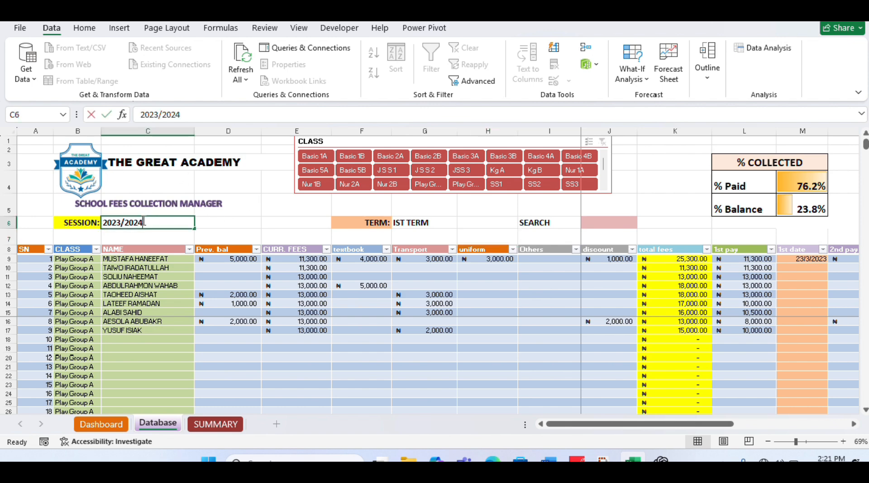
text(2024/)
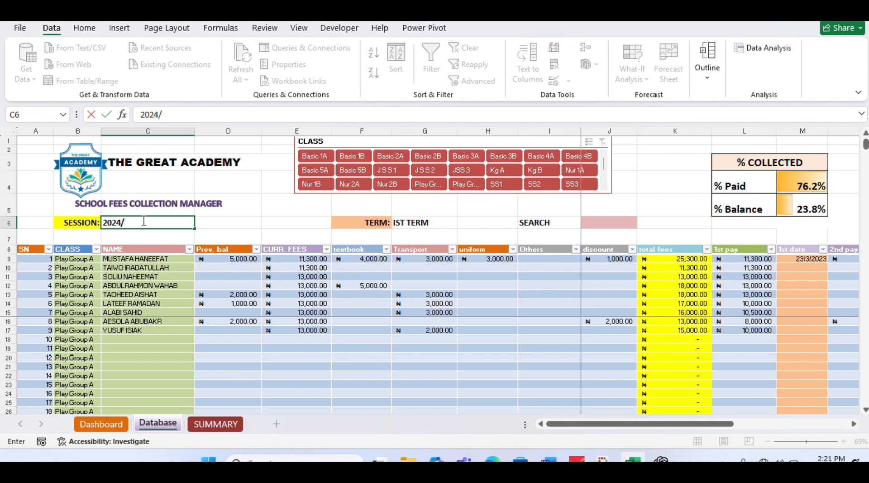
text(2025)
- Set the term on the Database sheet to 2nd
click(419, 223)
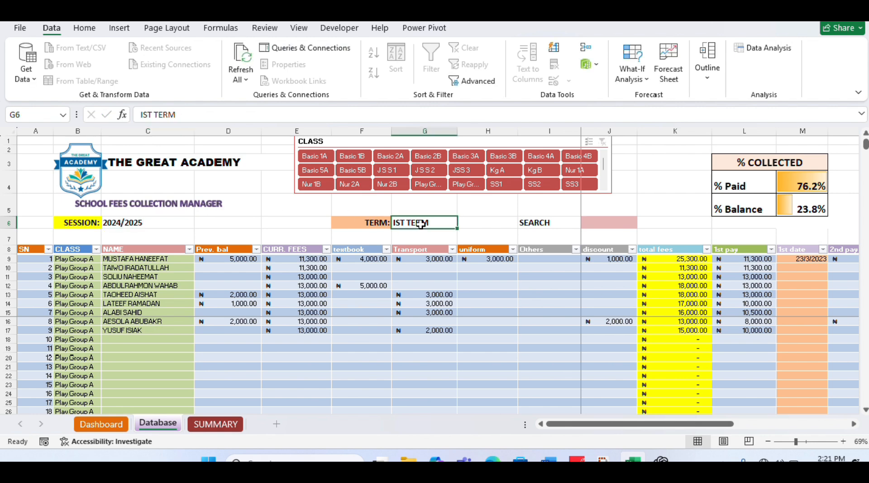
text(2nd)
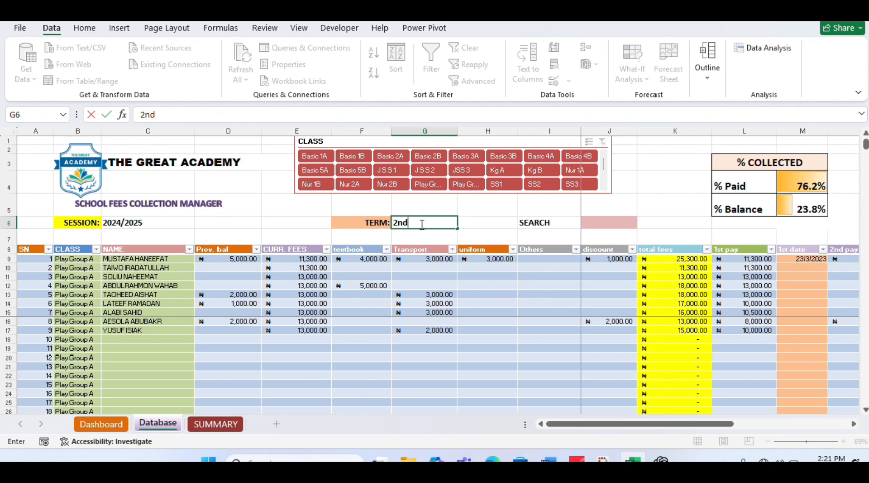
key(Tab)
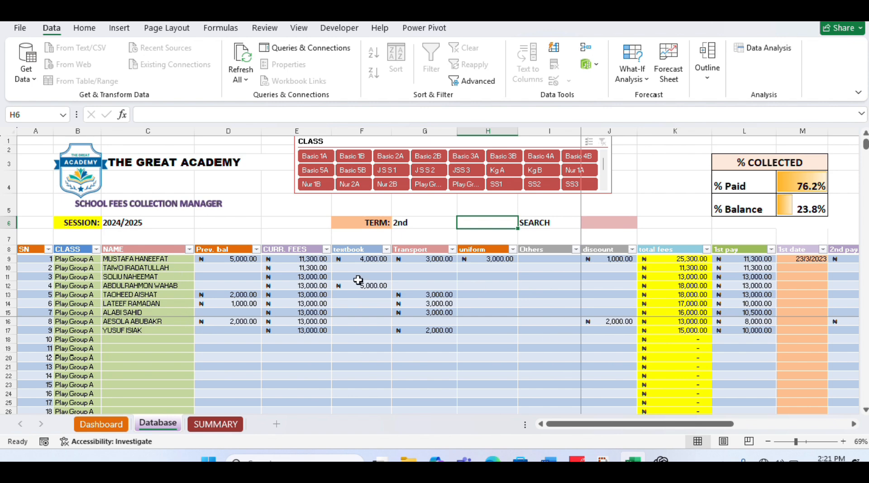
- Look through the Play Group A and Play Group B rows of the Database student list and return to its first row
click(865, 410)
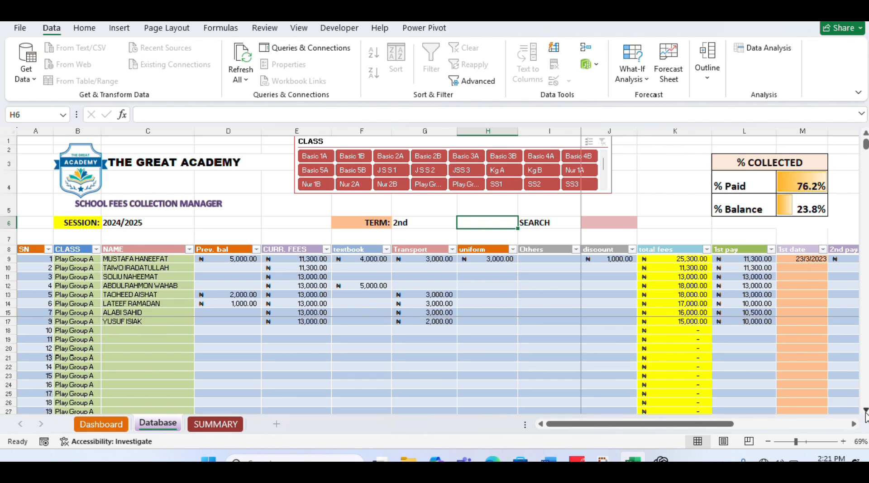
scroll(865, 411, down, 8)
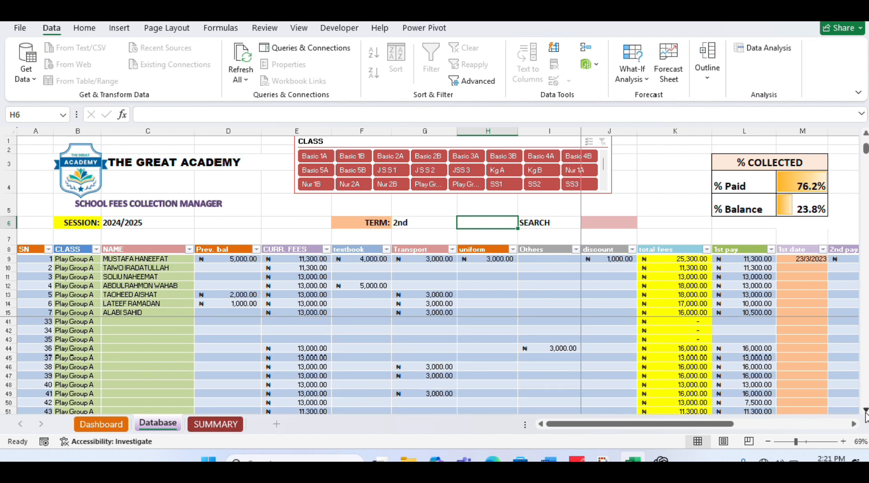
scroll(866, 410, down, 5)
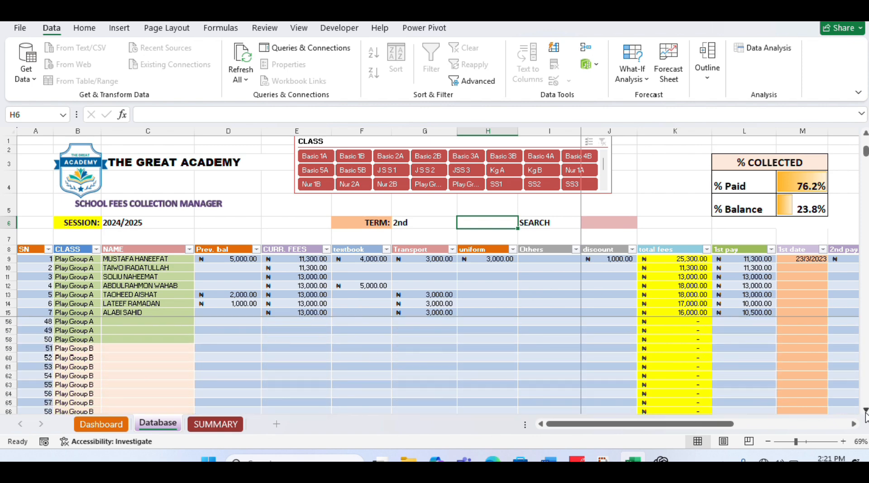
scroll(865, 410, down, 2)
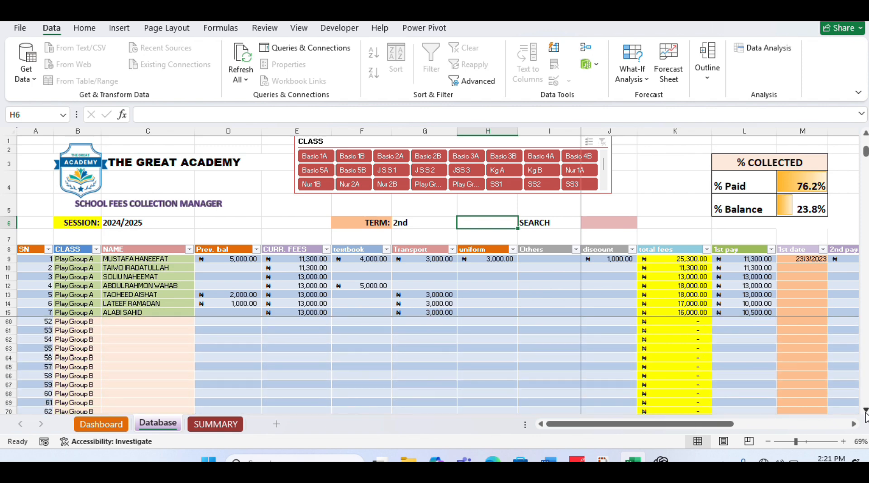
scroll(865, 410, down, 9)
drag(866, 159, 865, 104)
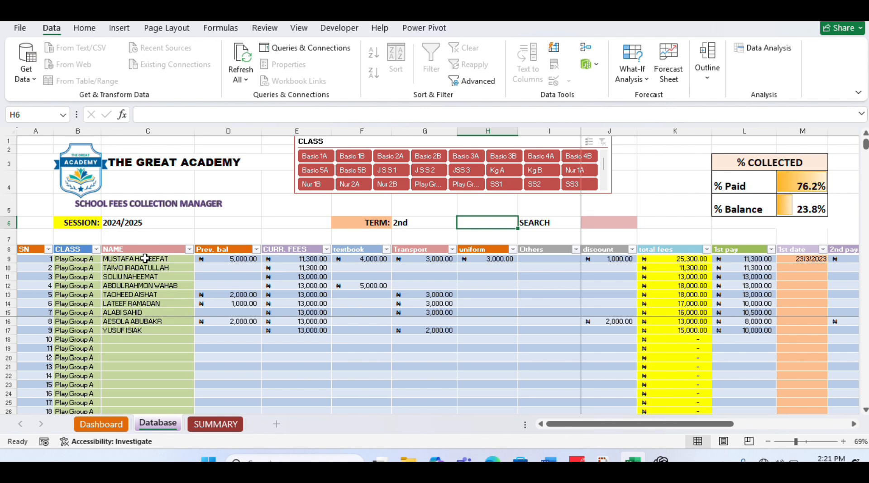
click(145, 259)
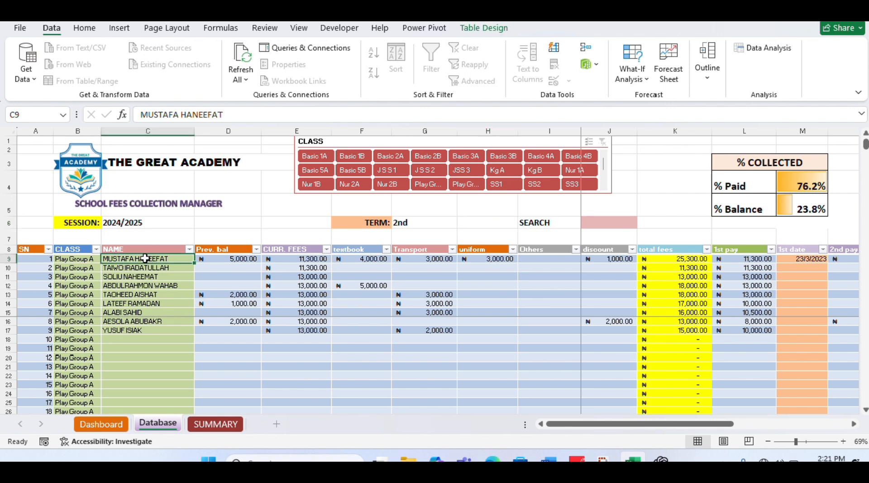
text(r)
key(Escape)
click(231, 249)
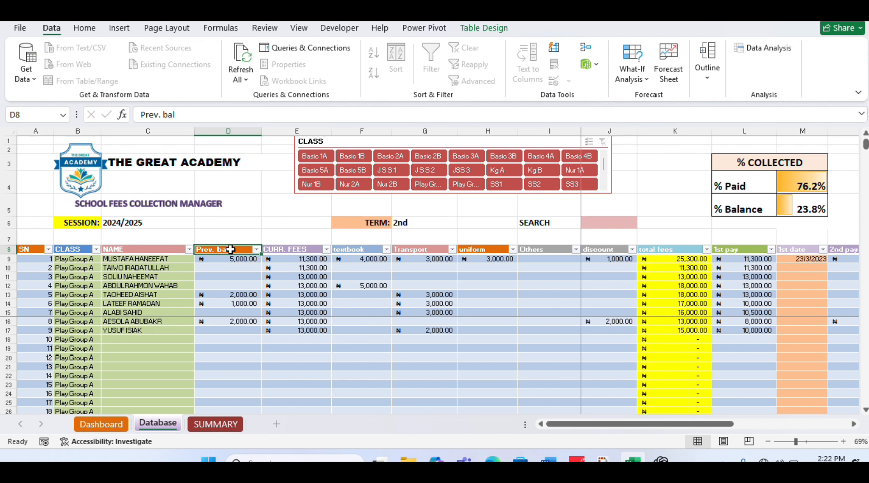
text(w)
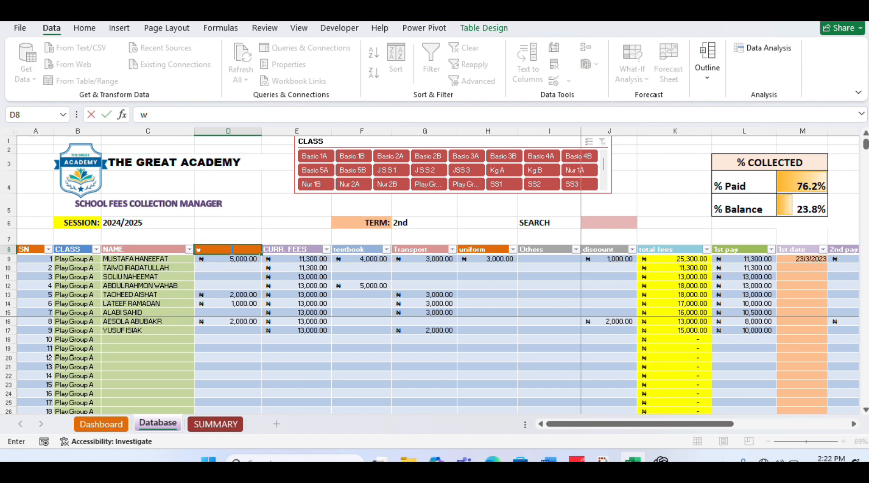
key(Escape)
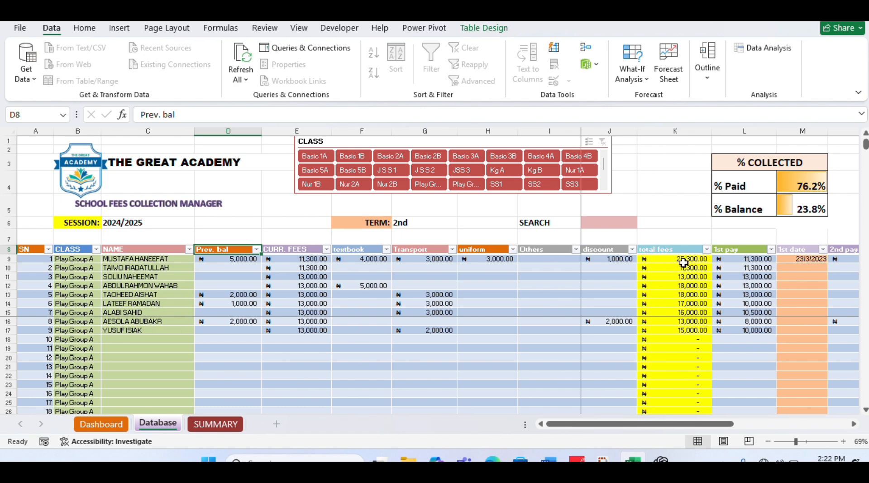
- Examine the Database columns from total fees through the 1st to 5th payments and dates to total paid and bal
click(855, 424)
click(854, 423)
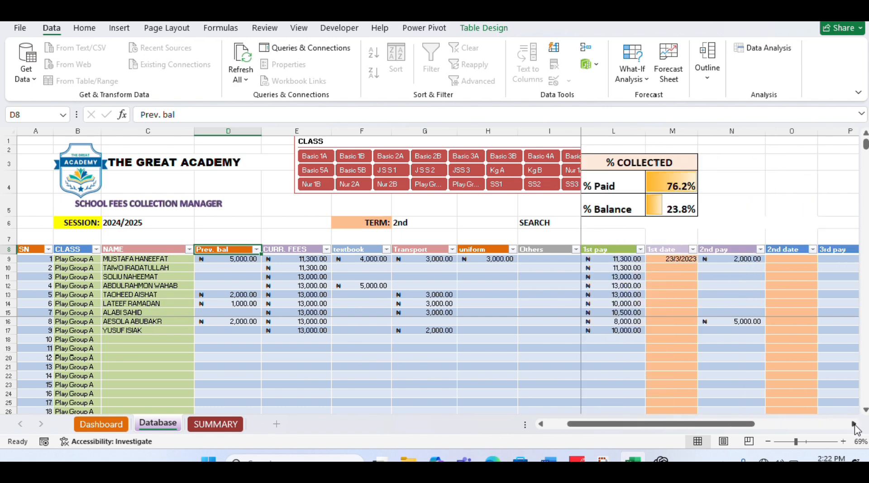
click(541, 424)
click(542, 424)
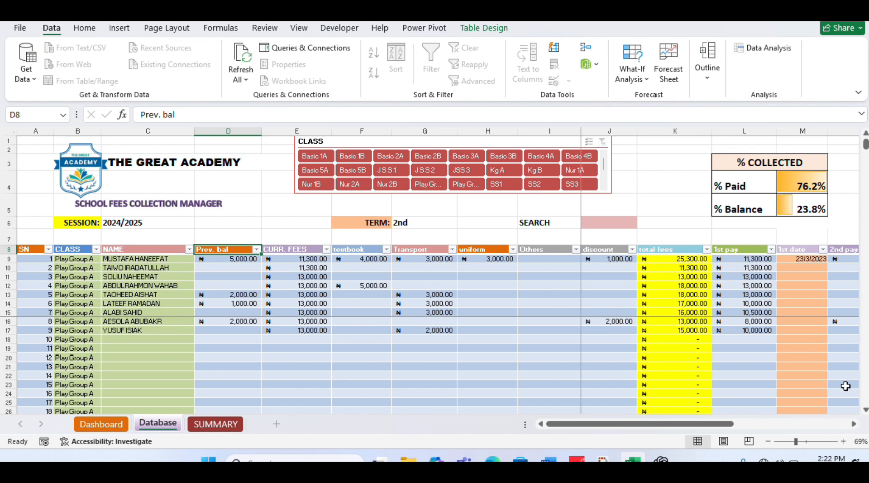
click(854, 423)
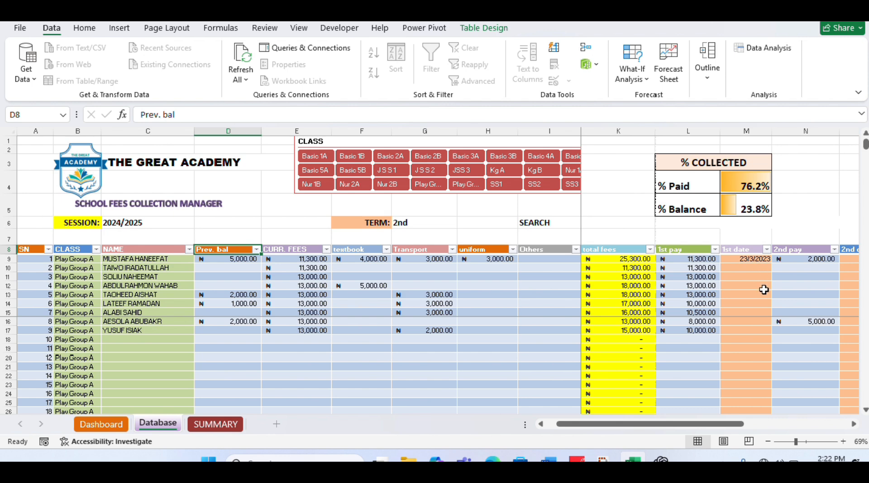
click(854, 424)
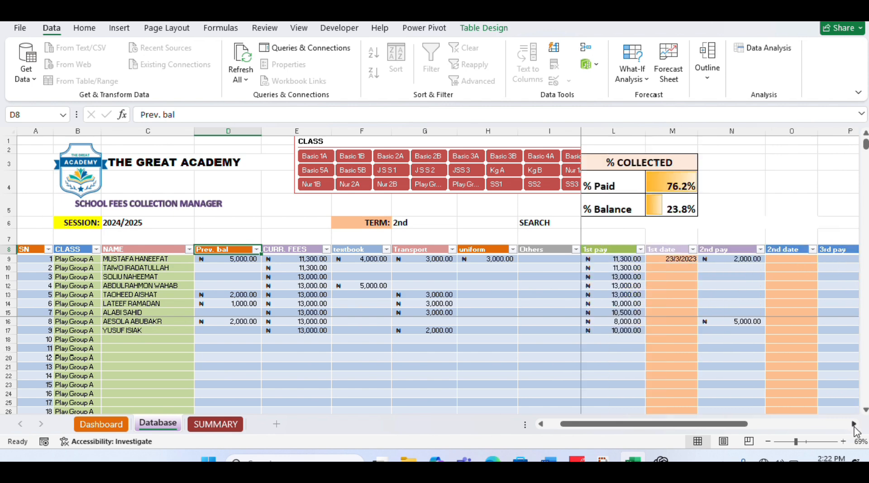
click(854, 423)
click(853, 424)
click(854, 424)
click(854, 423)
click(854, 424)
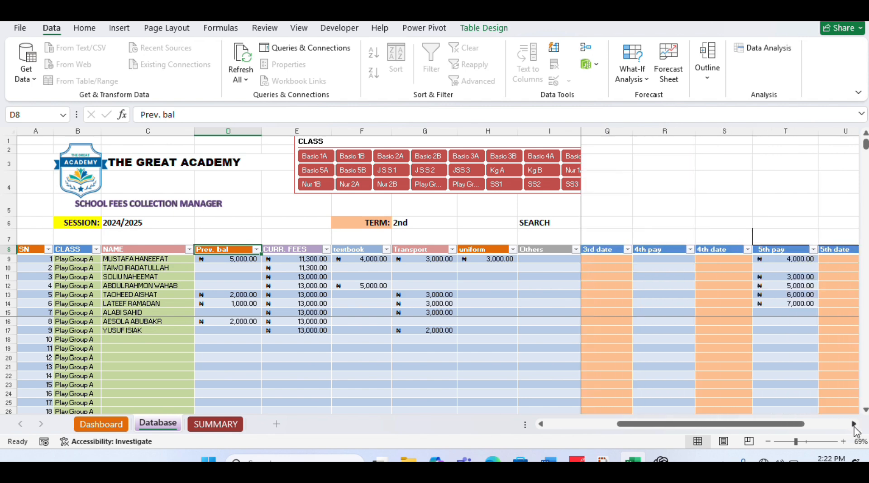
click(854, 424)
click(853, 424)
click(853, 424)
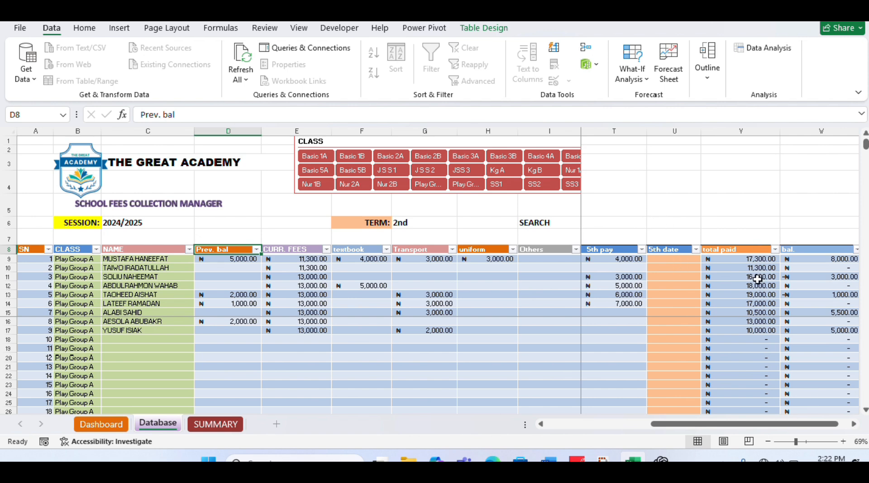
- Try to edit the total paid and bal. cells in the first student's row
click(742, 258)
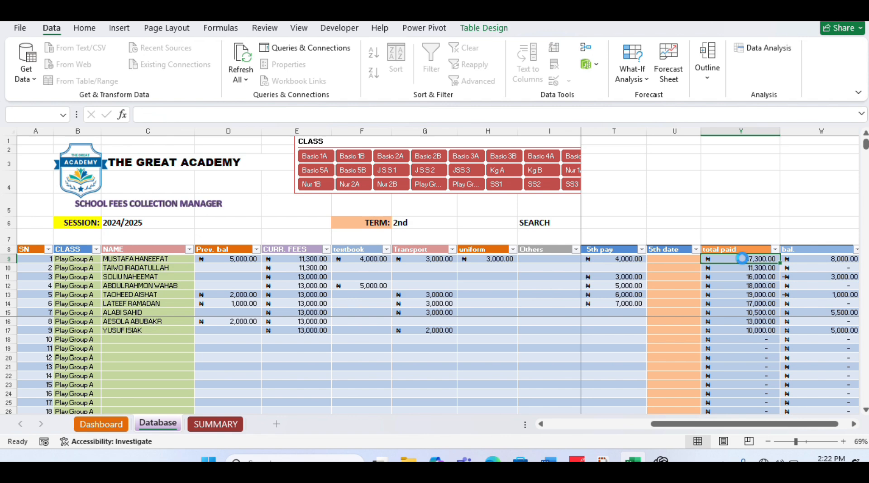
click(742, 258)
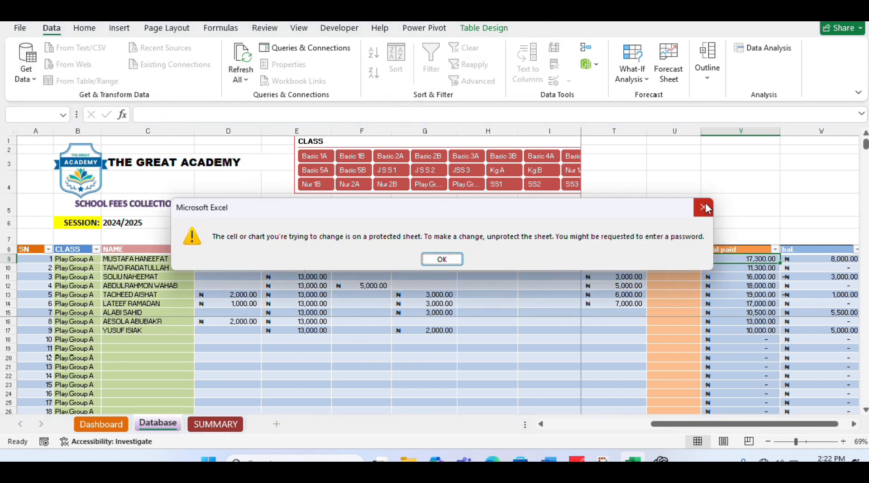
click(704, 207)
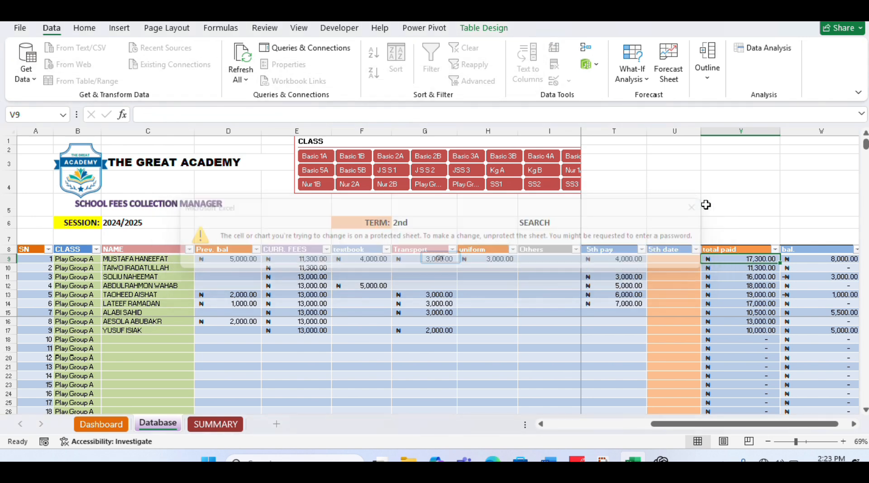
click(808, 258)
double_click(808, 258)
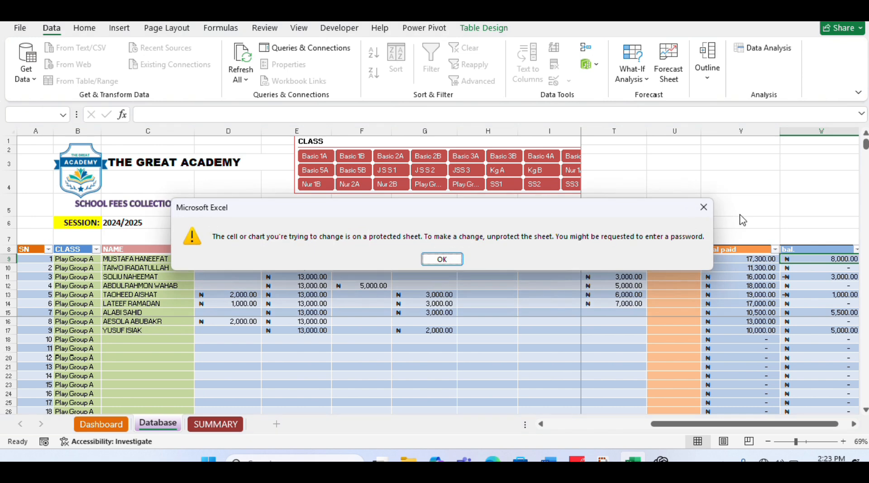
click(704, 207)
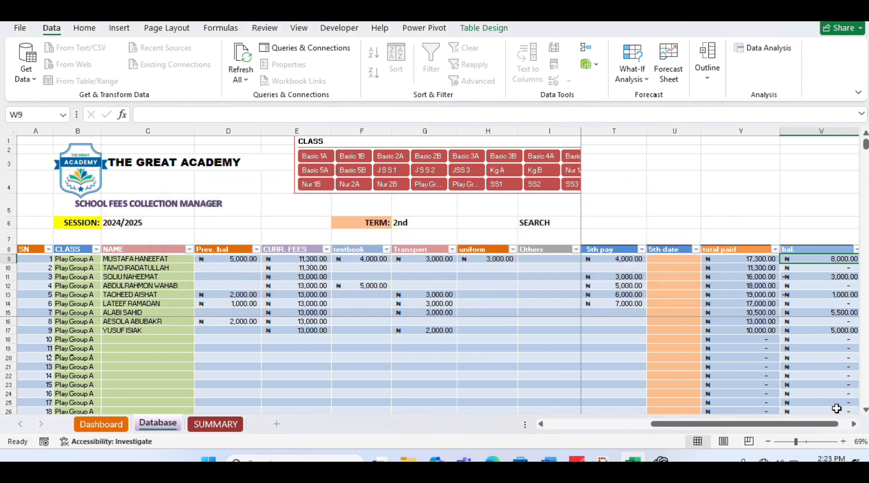
- Check the students' values in the % paid column and return to the fee columns
click(855, 424)
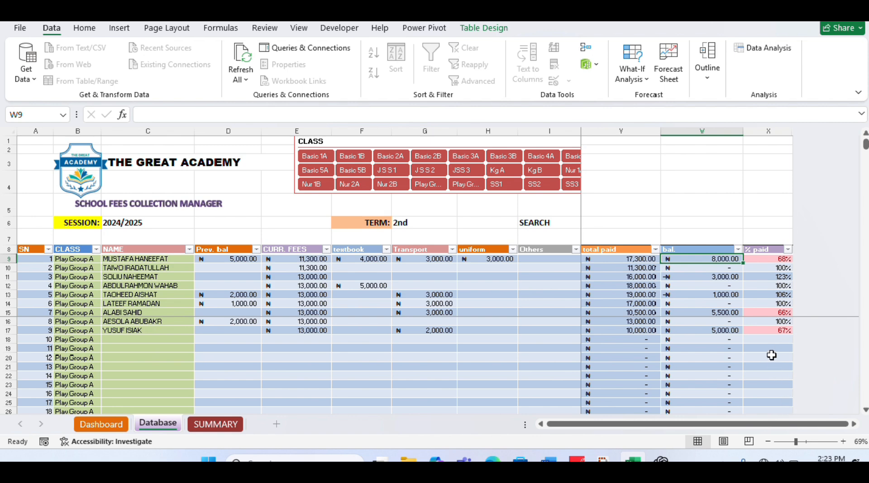
click(541, 423)
click(541, 423)
drag(541, 424, 541, 424)
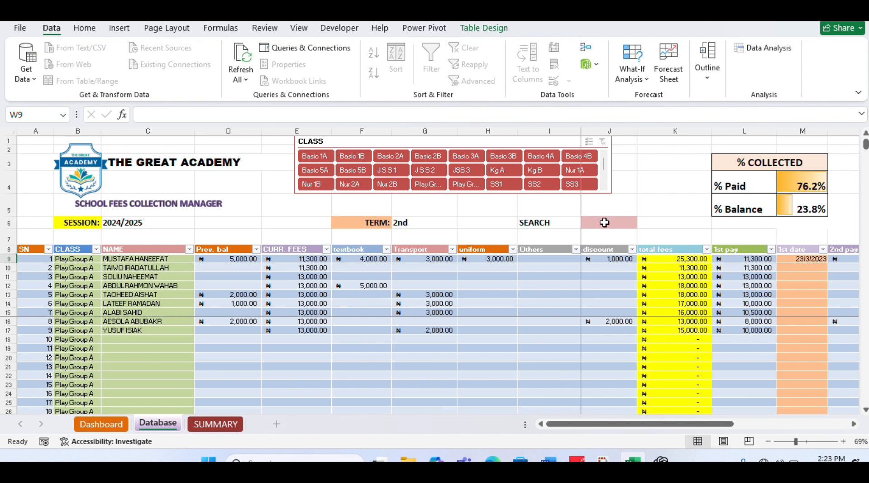
- Enter a student's full name in the SEARCH cell to highlight that student's row
click(604, 222)
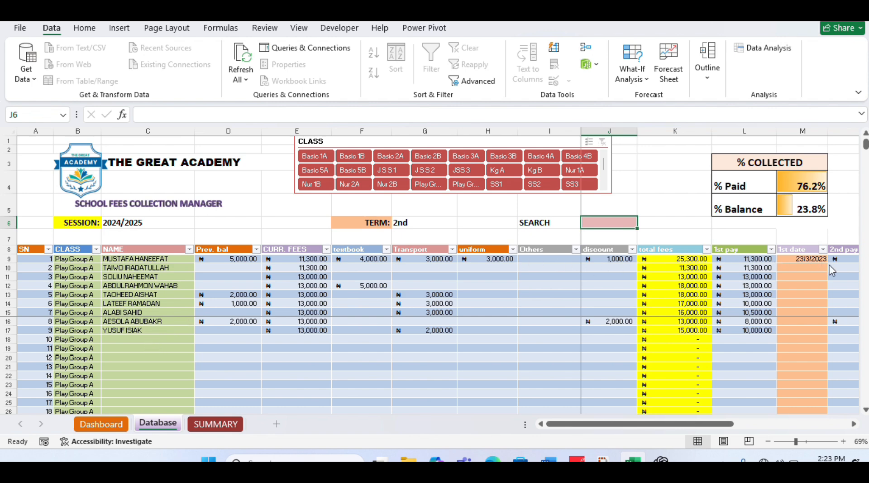
key(F2)
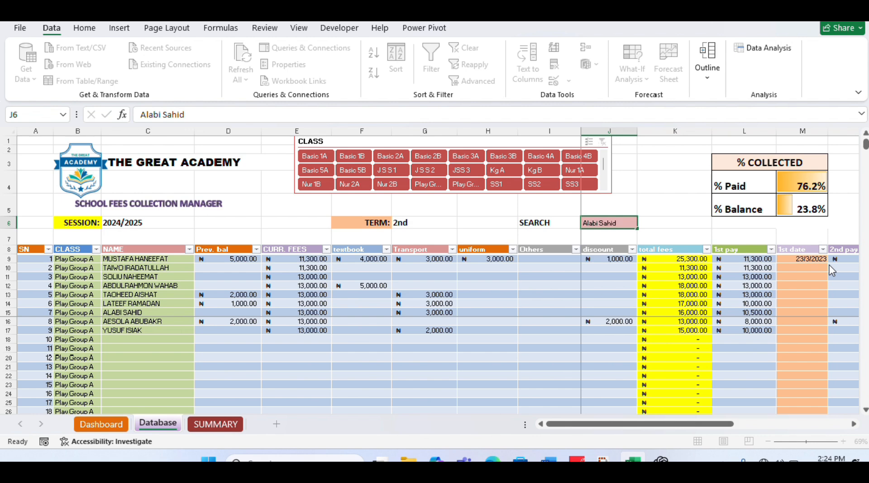
key(Return)
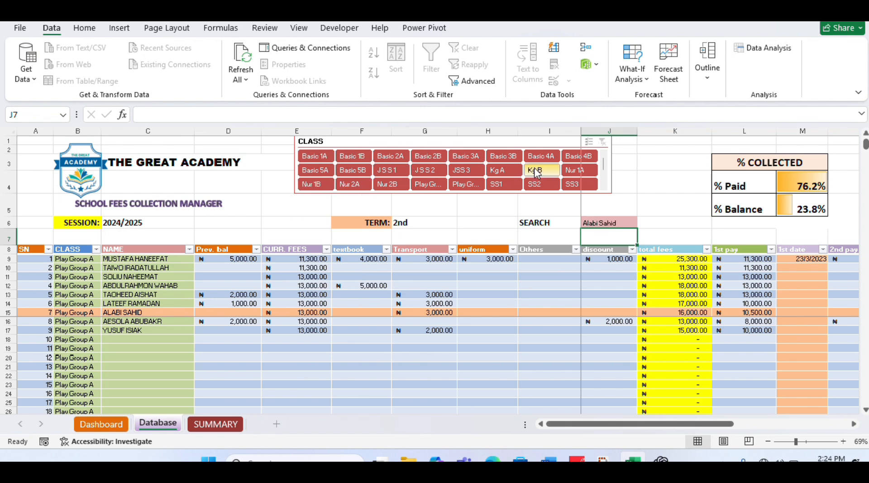
- Filter the student list to class Basic 1A, and clear the class filter again
click(320, 156)
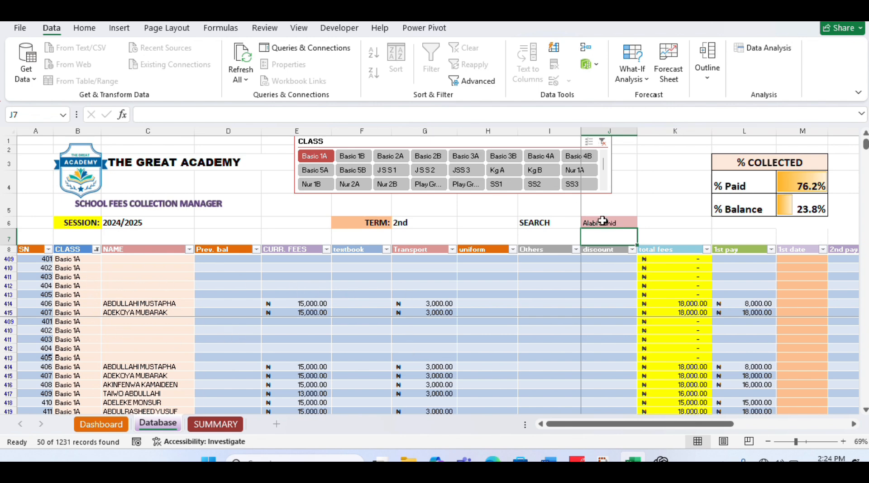
click(604, 143)
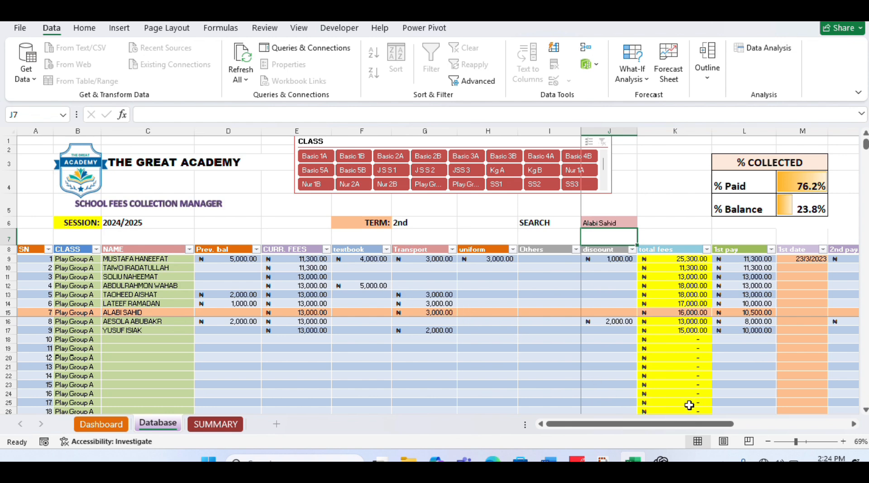
- Check the total paid, bal. and % paid columns, and open the SUMMARY sheet
drag(651, 423, 793, 415)
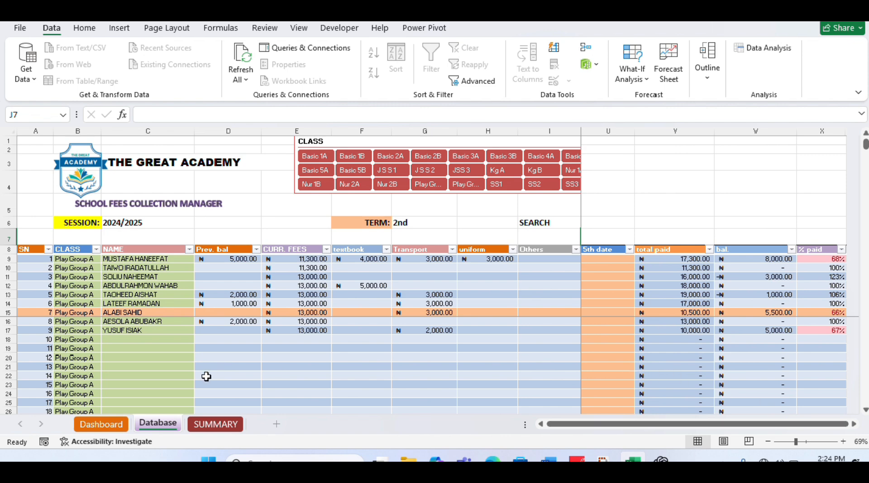
click(215, 424)
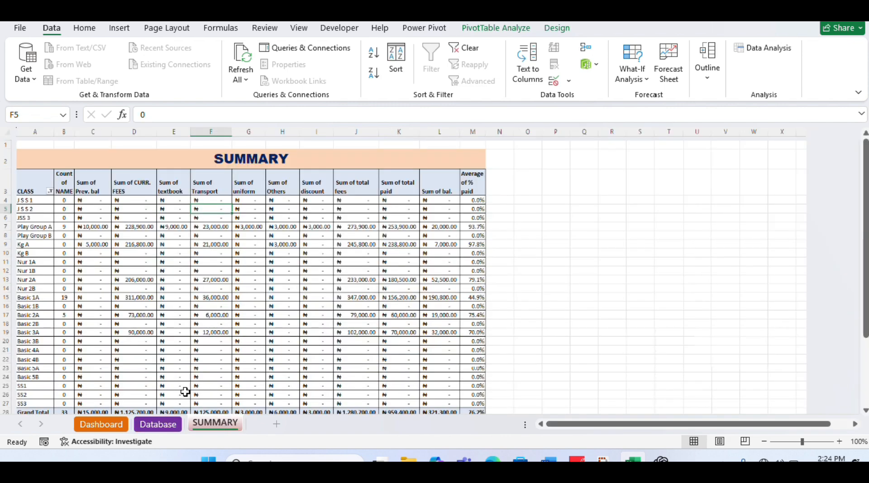
- Examine the per-class totals in the SUMMARY pivot table down to the Grand Total row, checking back with the Database sheet
click(283, 184)
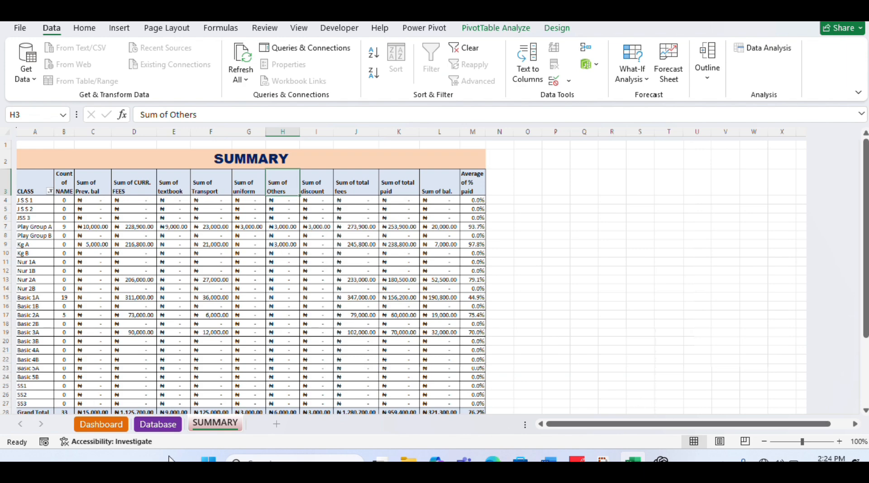
click(167, 423)
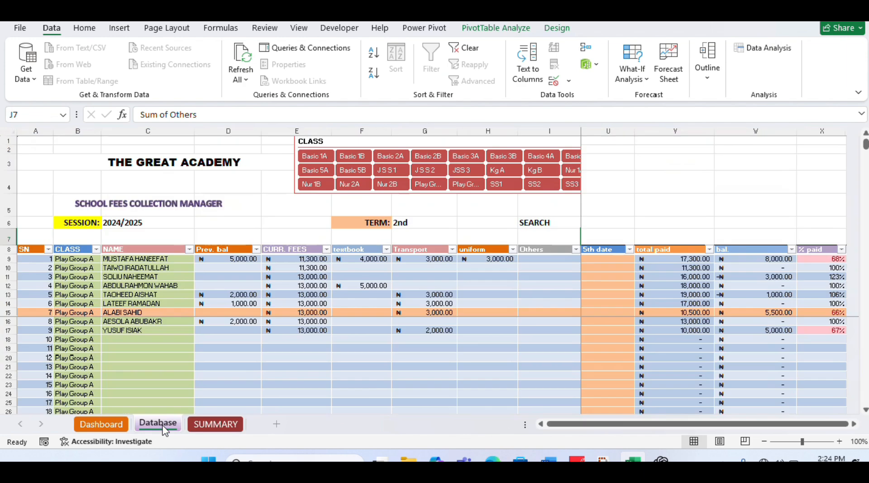
click(199, 422)
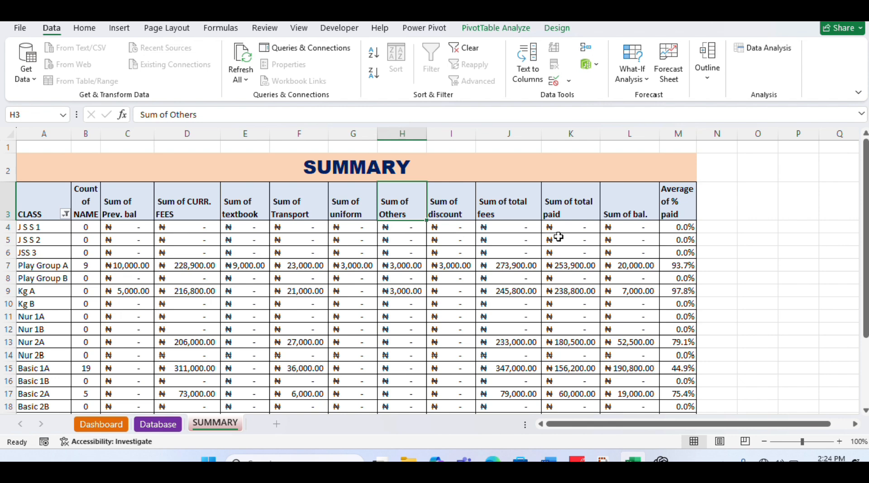
mouse_move(557, 230)
scroll(865, 412, down, 3)
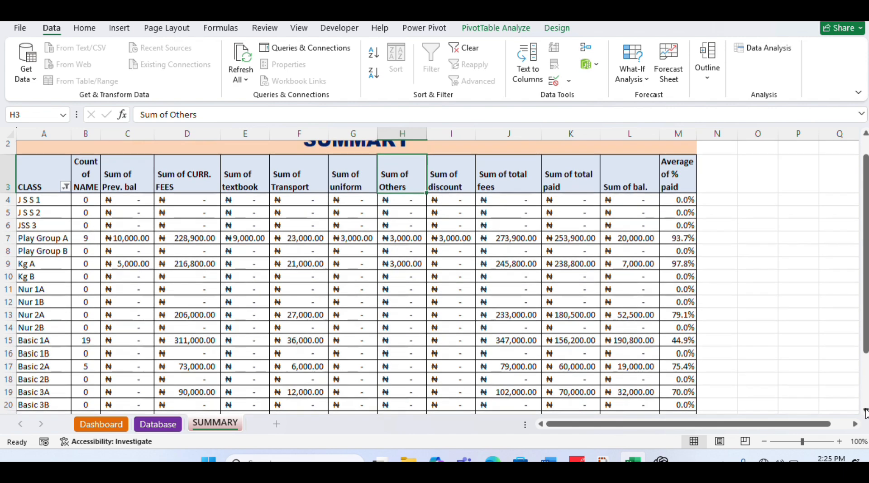
scroll(865, 412, down, 1)
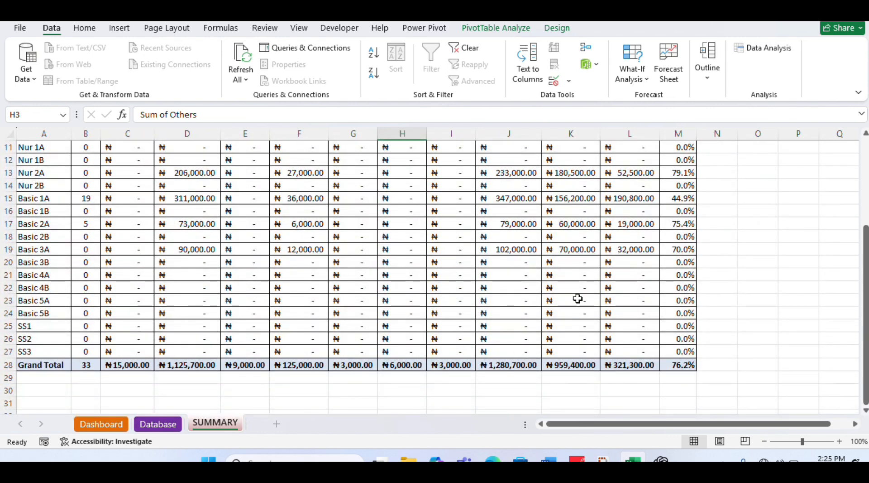
scroll(865, 156, up, 3)
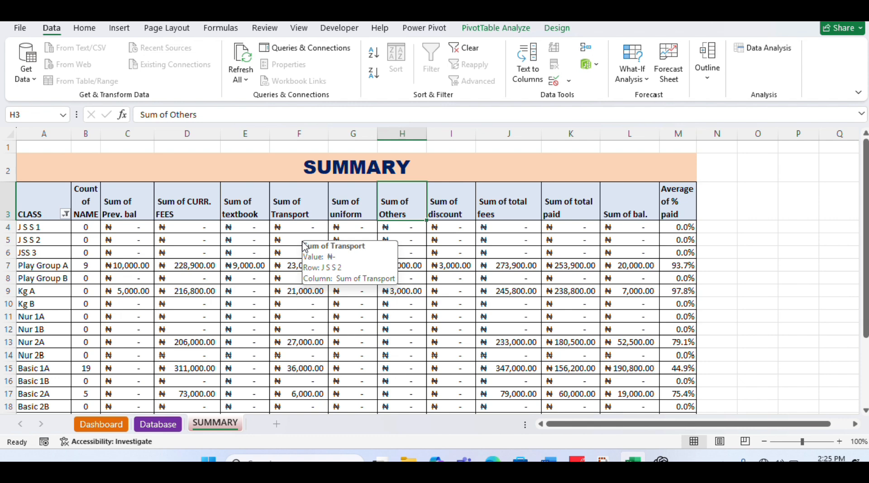
- Refresh the pivot table on the SUMMARY sheet and check its CLASS filter
click(289, 235)
right_click(288, 235)
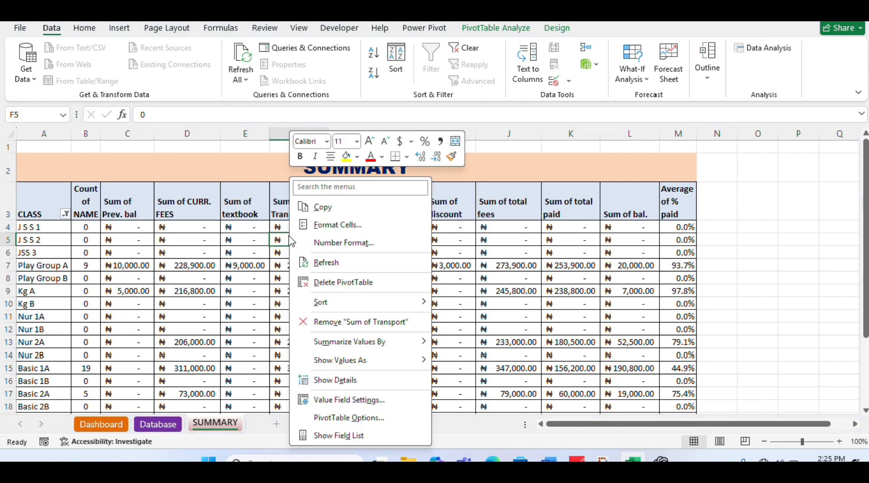
click(329, 263)
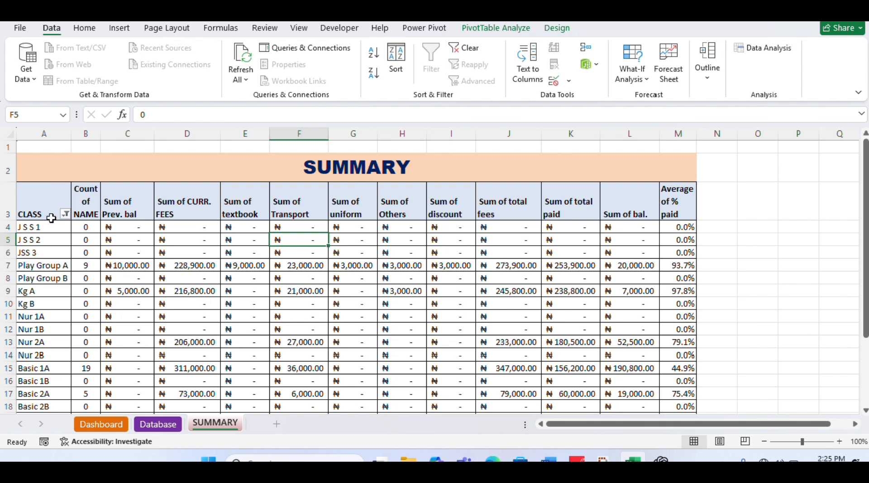
click(65, 214)
click(65, 214)
- Filter the Dashboard charts to the first student listed in the NAME slicer for Basic 1A, and return to the Database sheet
click(101, 424)
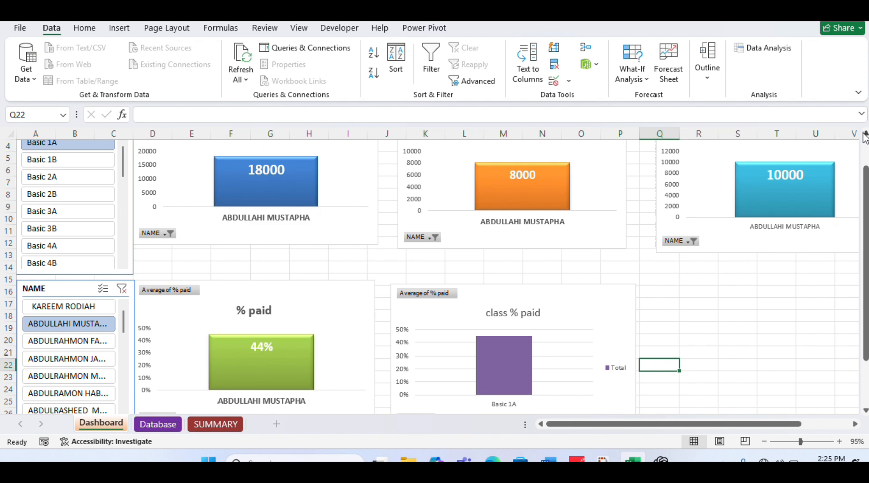
scroll(866, 137, up, 1)
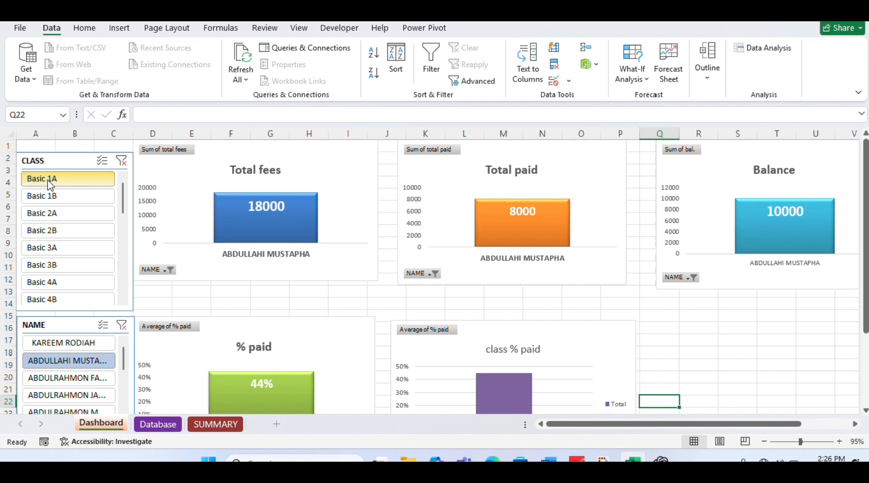
click(90, 347)
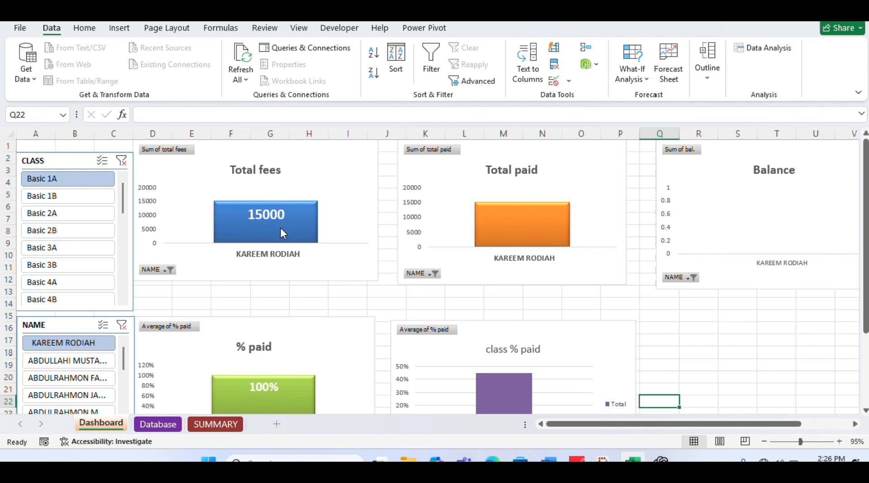
mouse_move(281, 232)
mouse_move(545, 220)
click(172, 428)
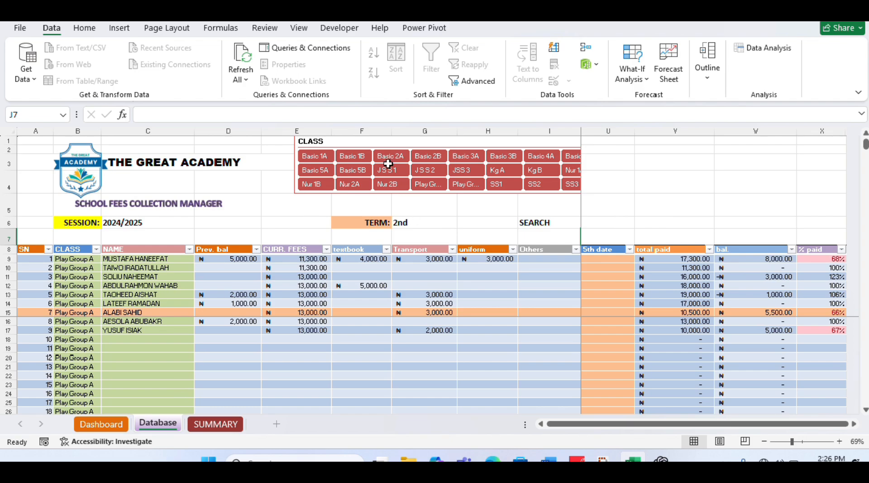